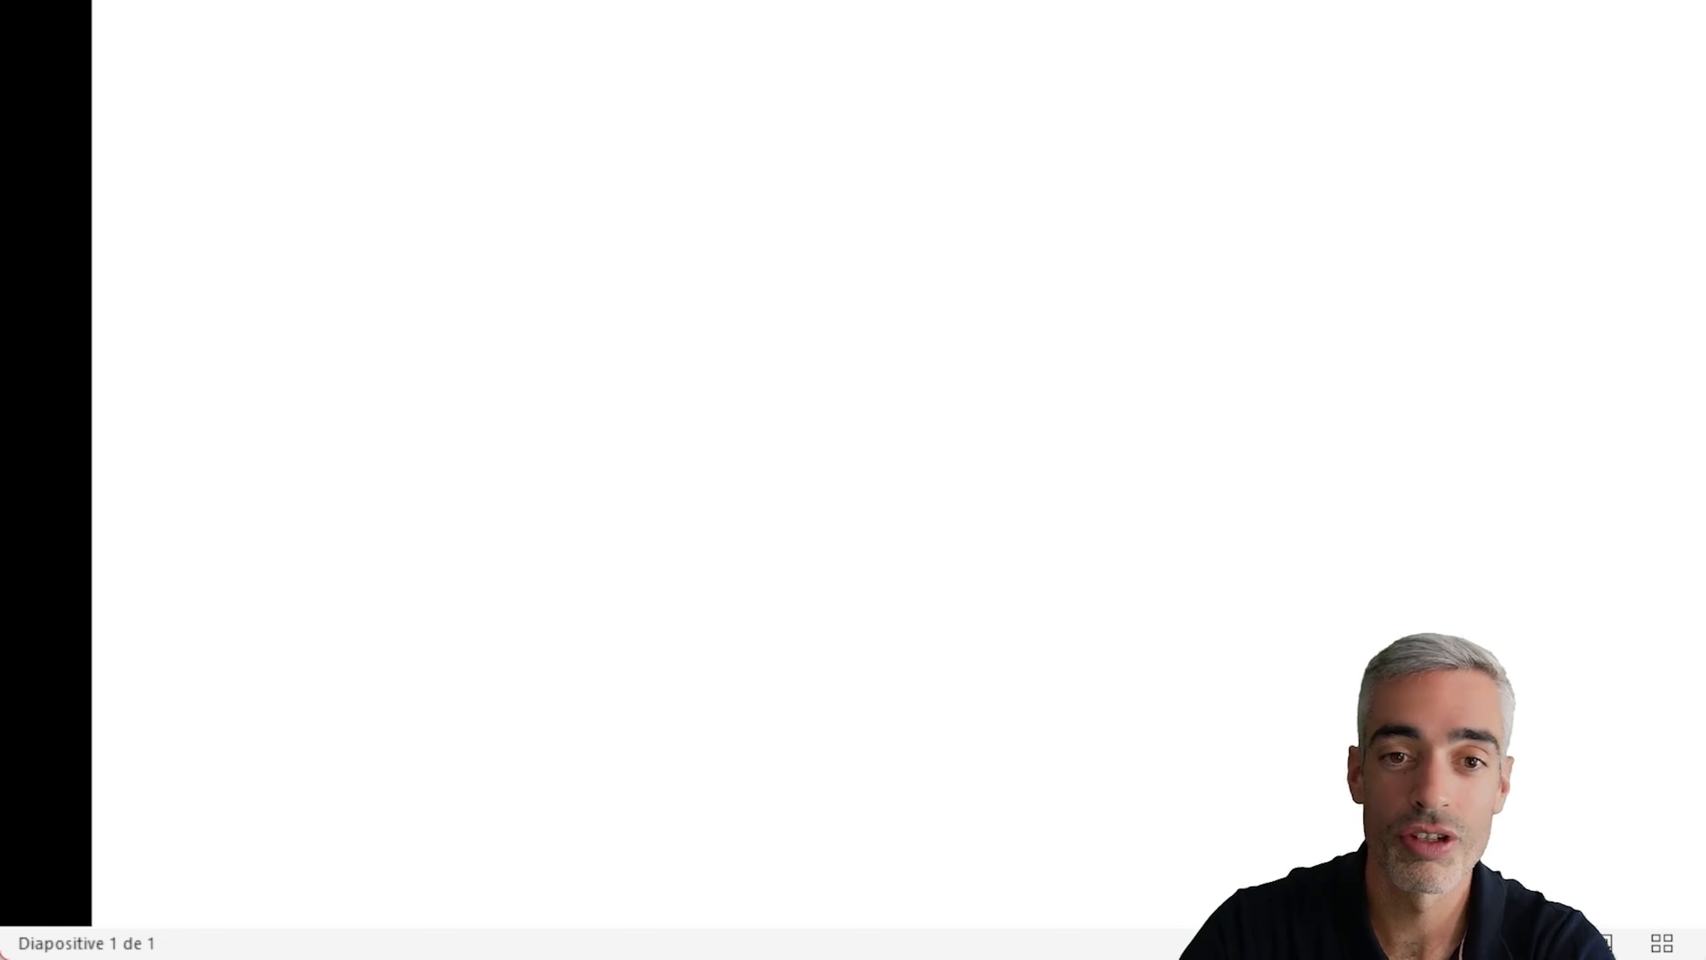
pyautogui.press('Right')
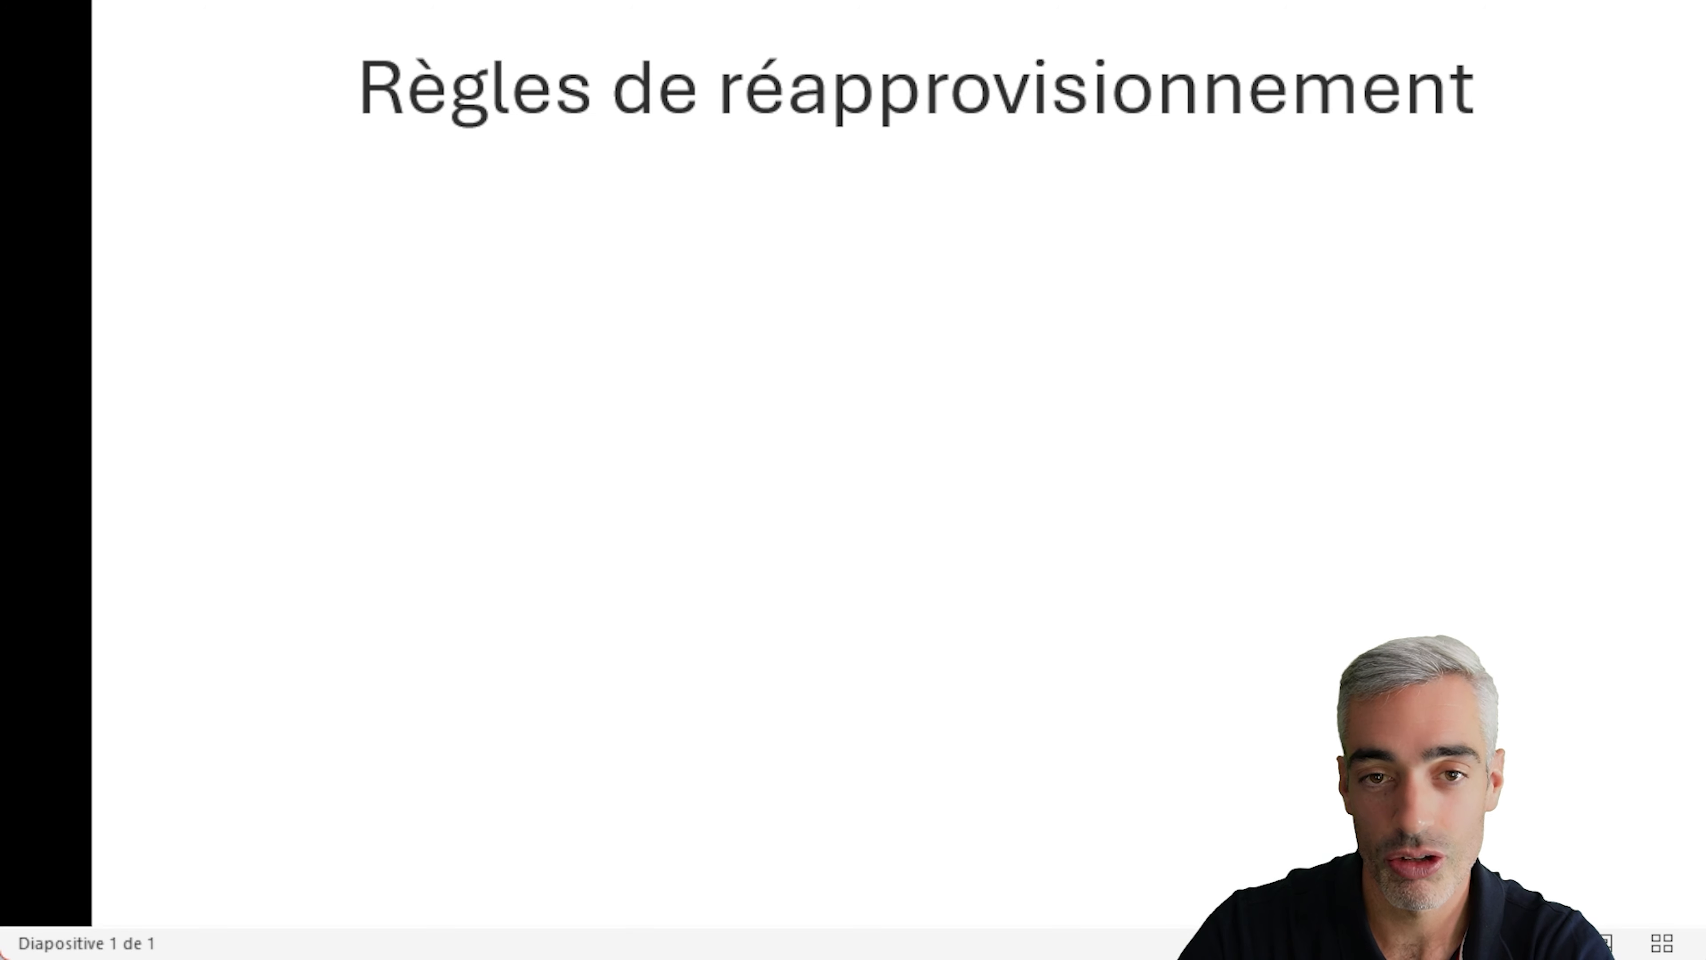
pyautogui.press('Right')
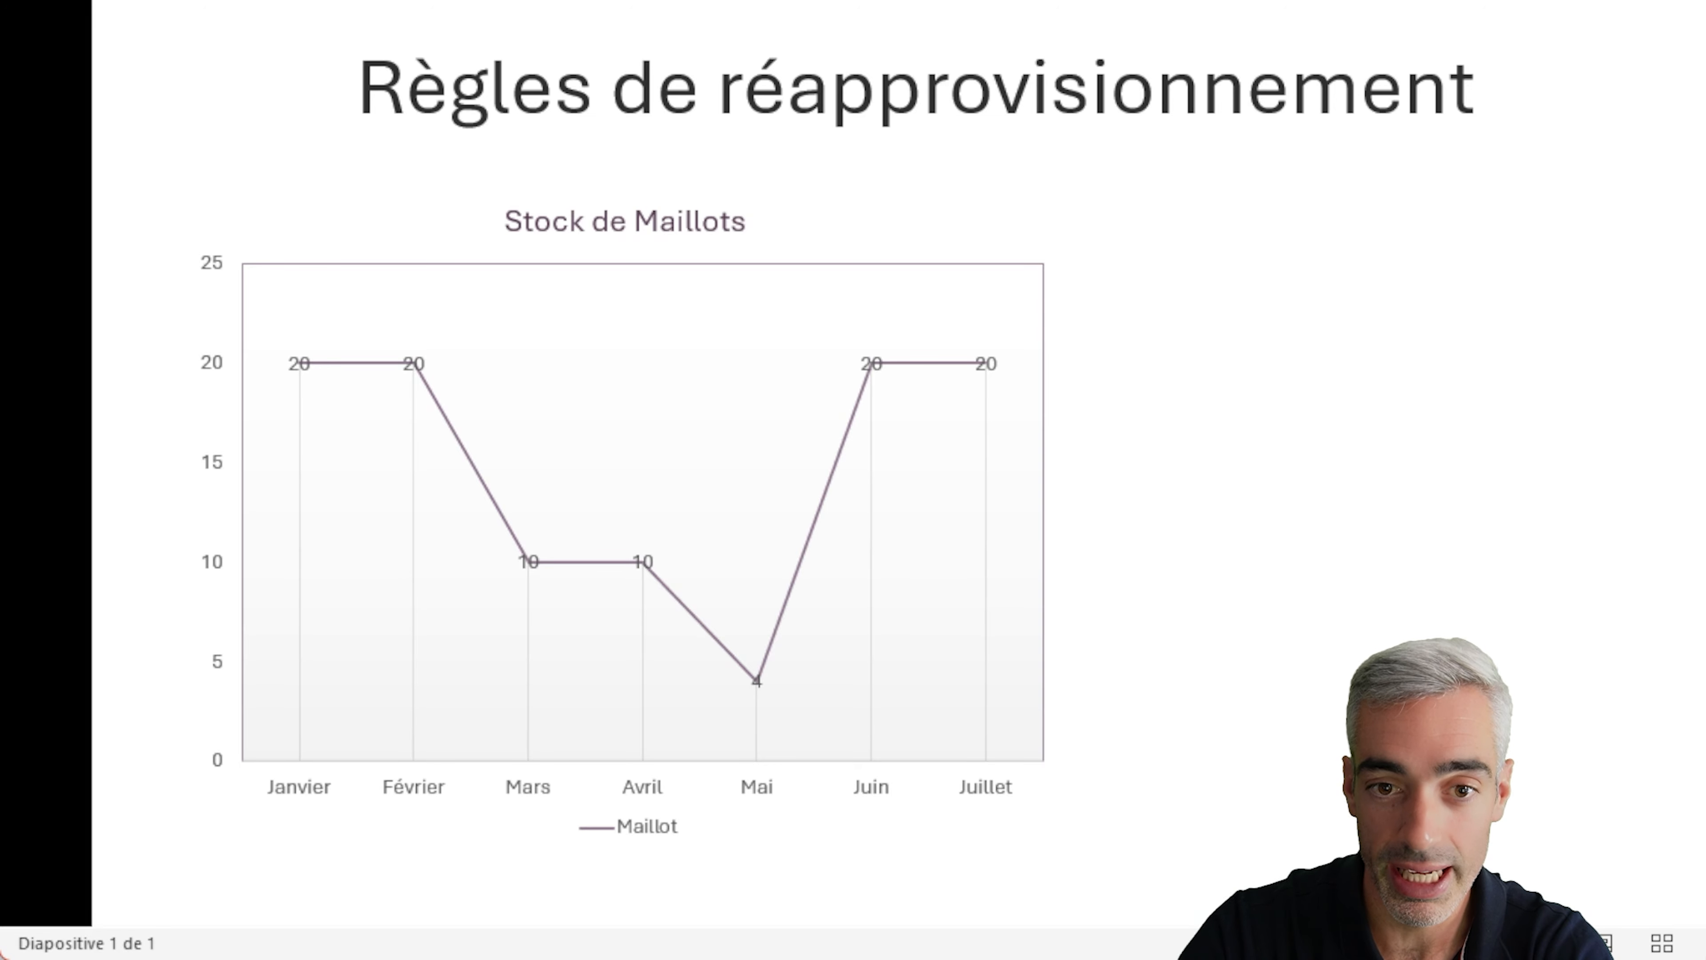
pyautogui.press('Right')
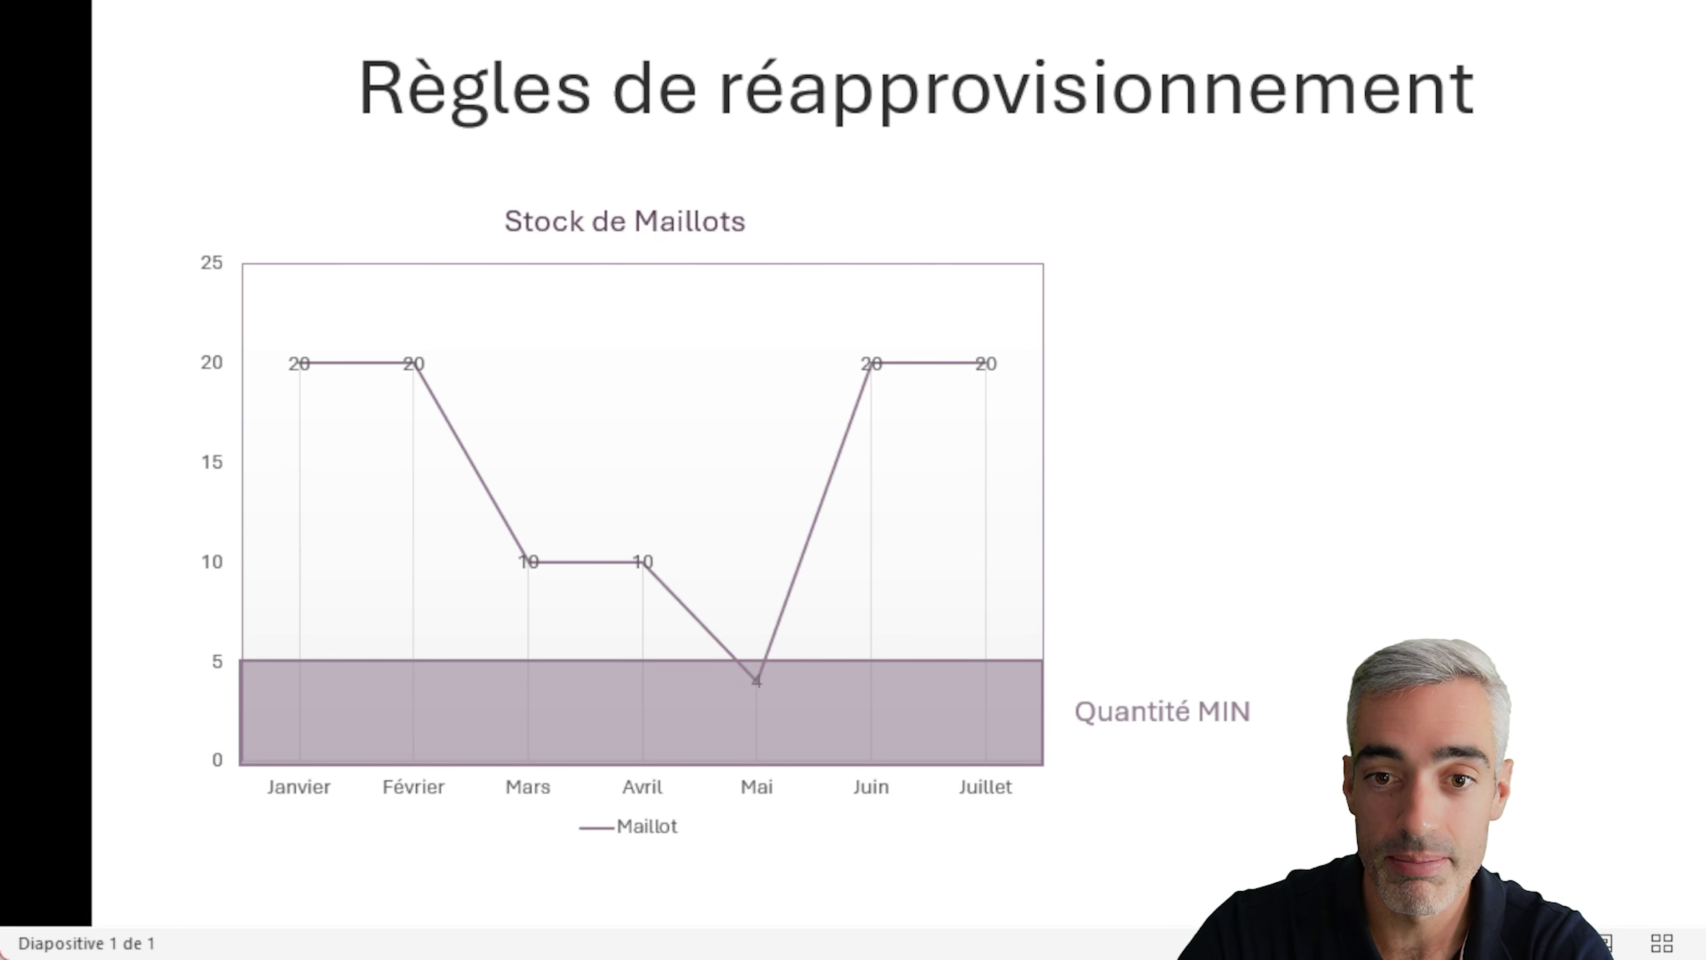
pyautogui.press('Right')
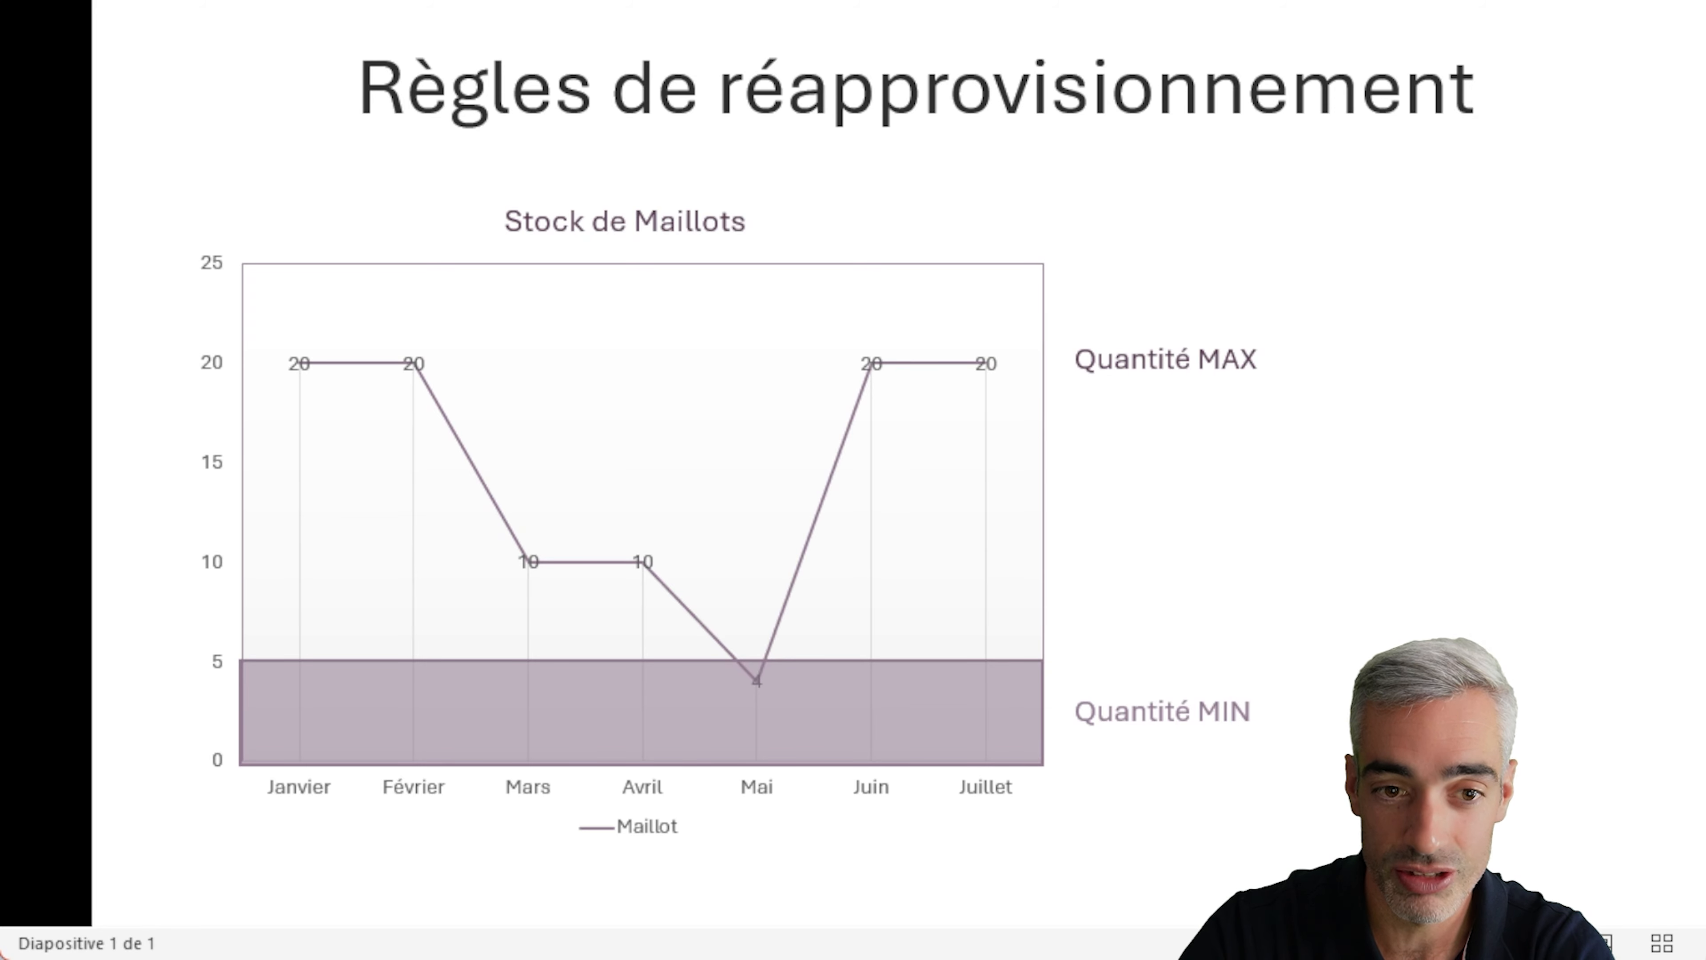
pyautogui.press('Right')
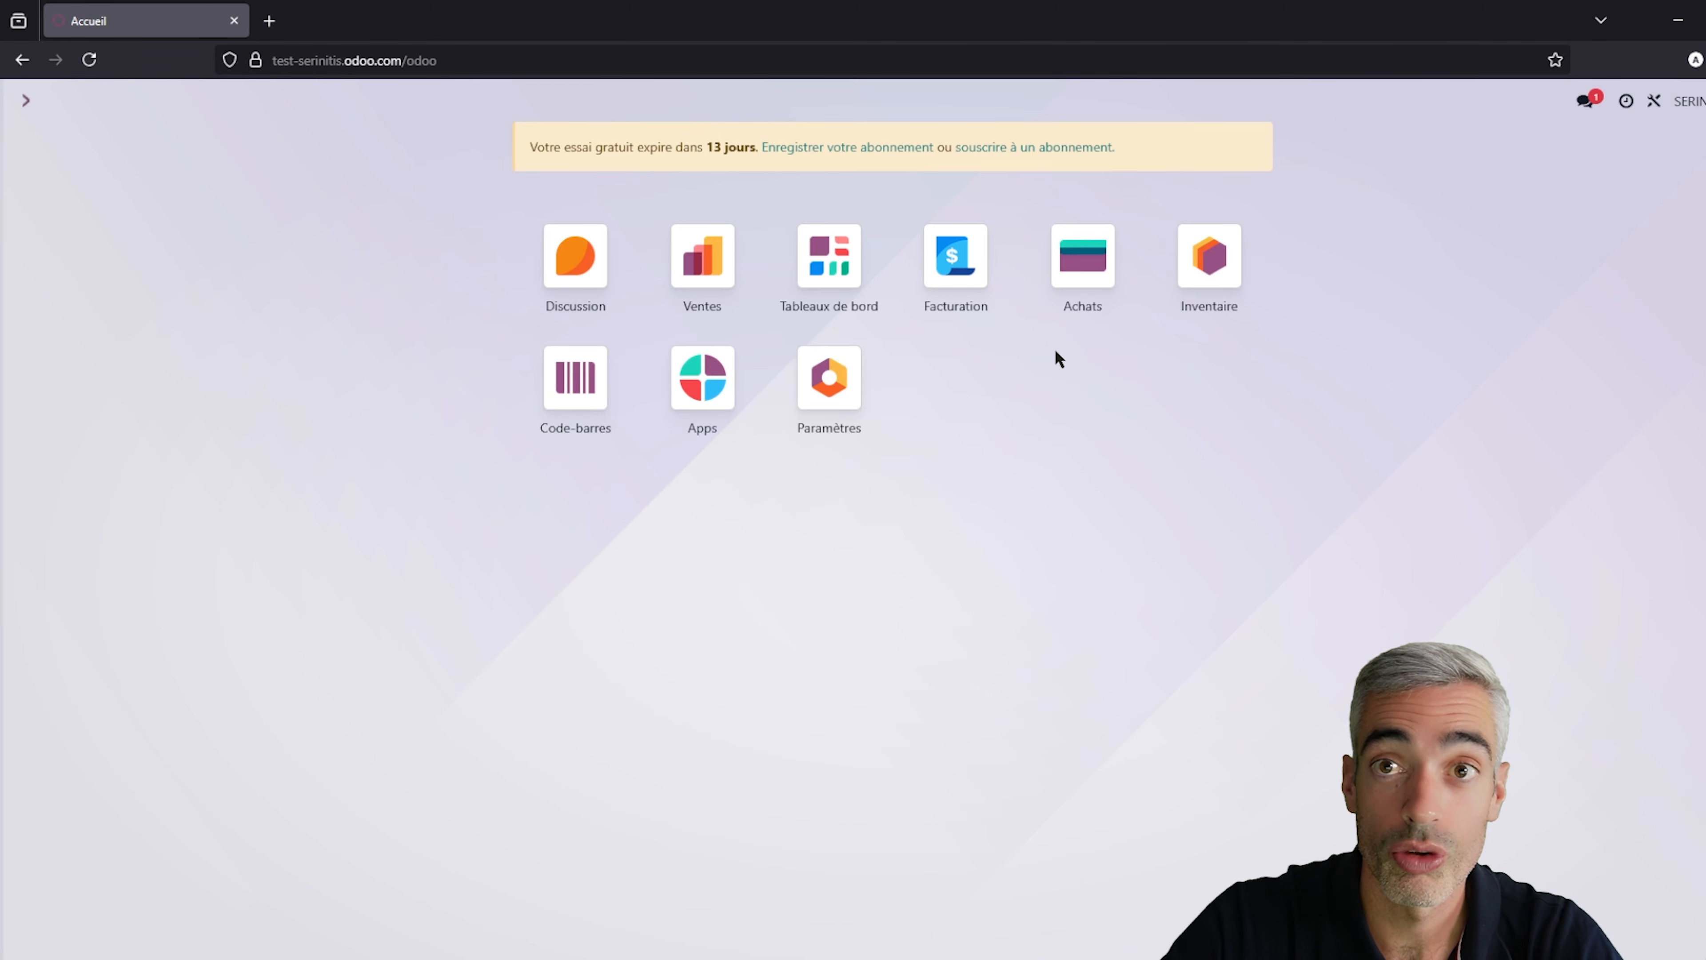
# Open the product SCO Full Tights M's RC Run in Inventaire, examine its stock forecast and return to the product form.
pyautogui.click(1206, 269)
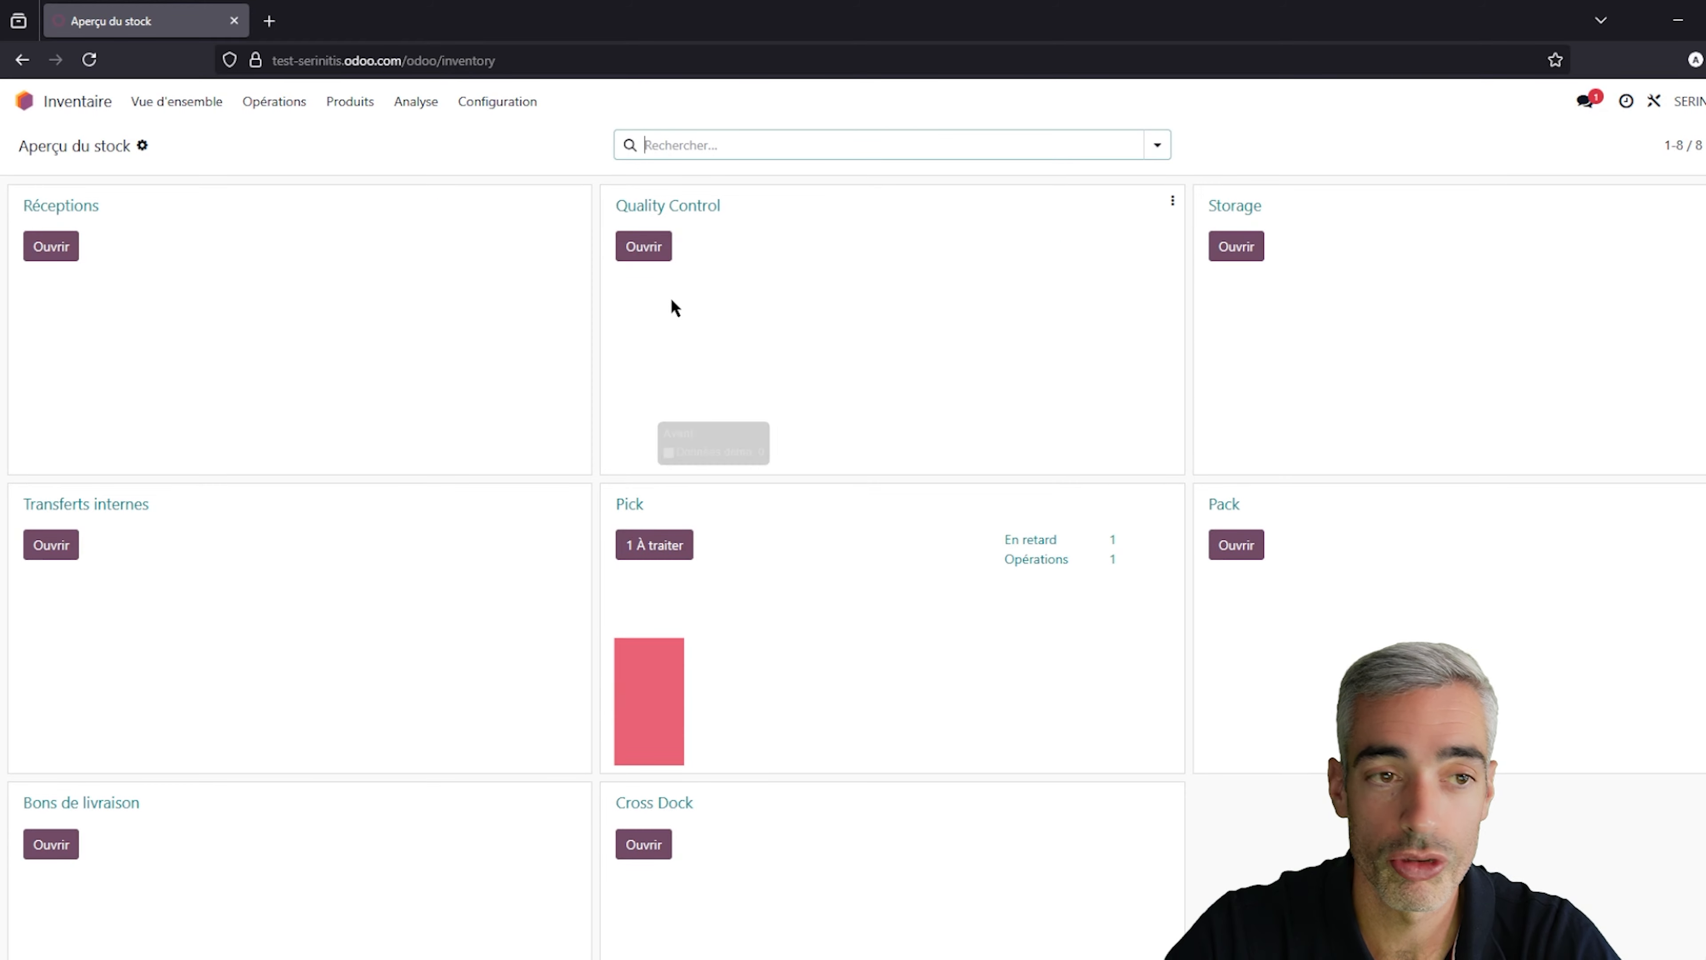
pyautogui.click(349, 107)
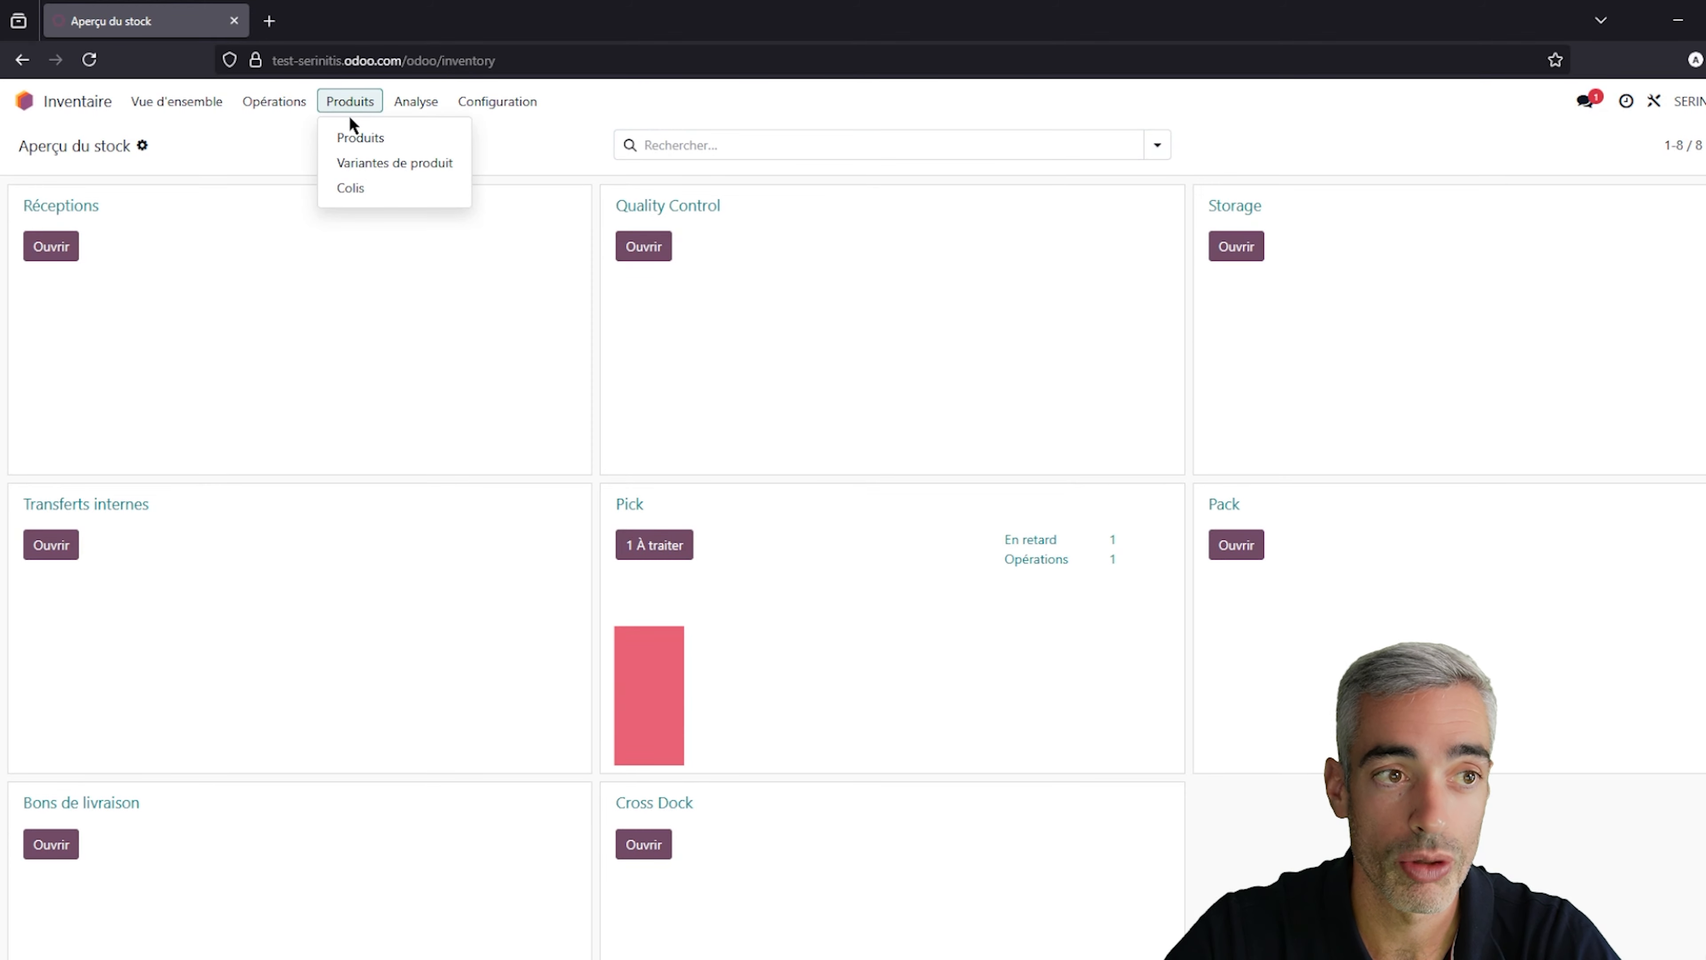
pyautogui.click(360, 137)
pyautogui.click(258, 228)
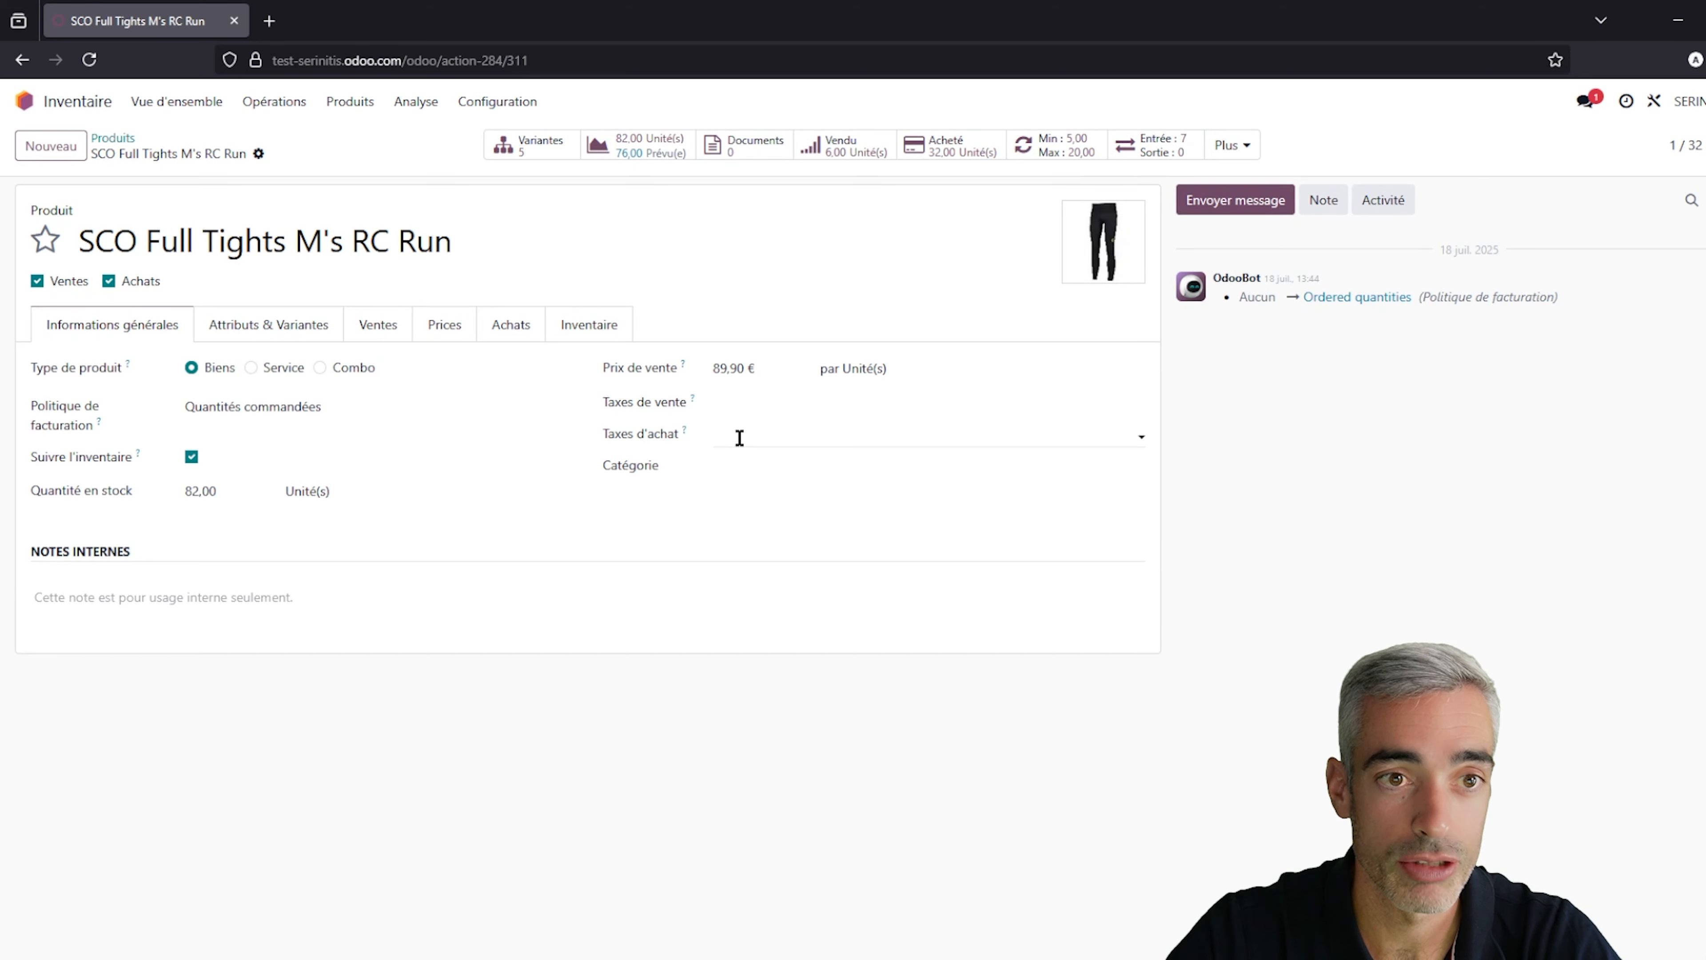
pyautogui.click(637, 152)
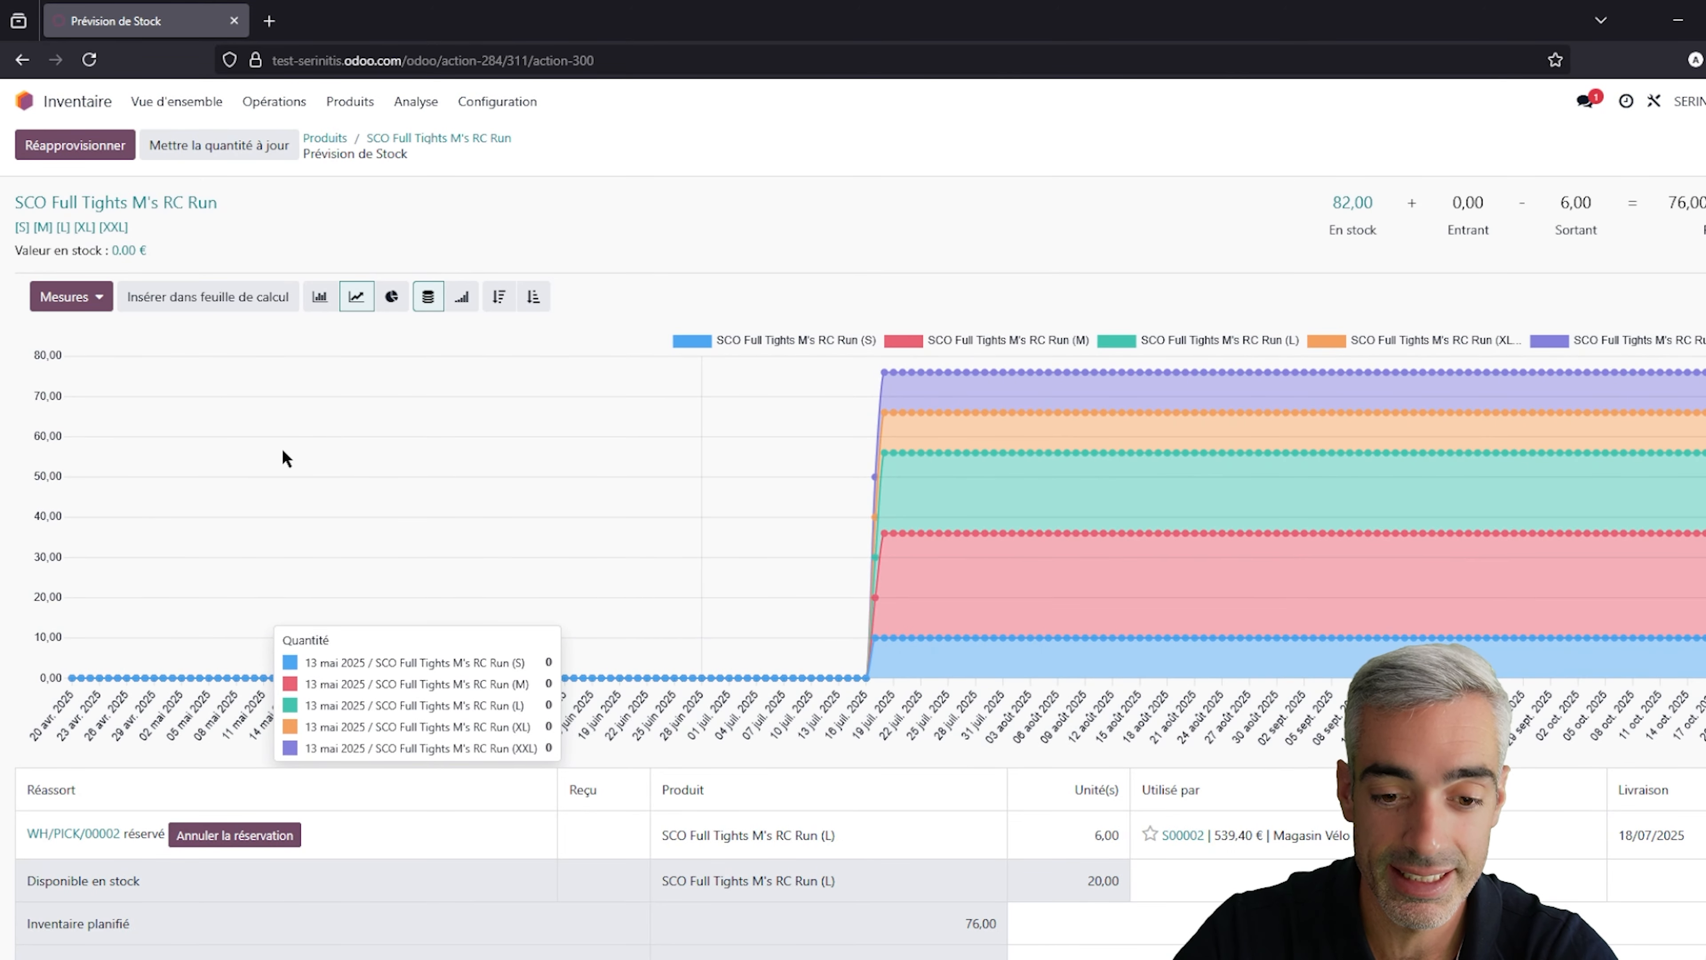
pyautogui.click(478, 141)
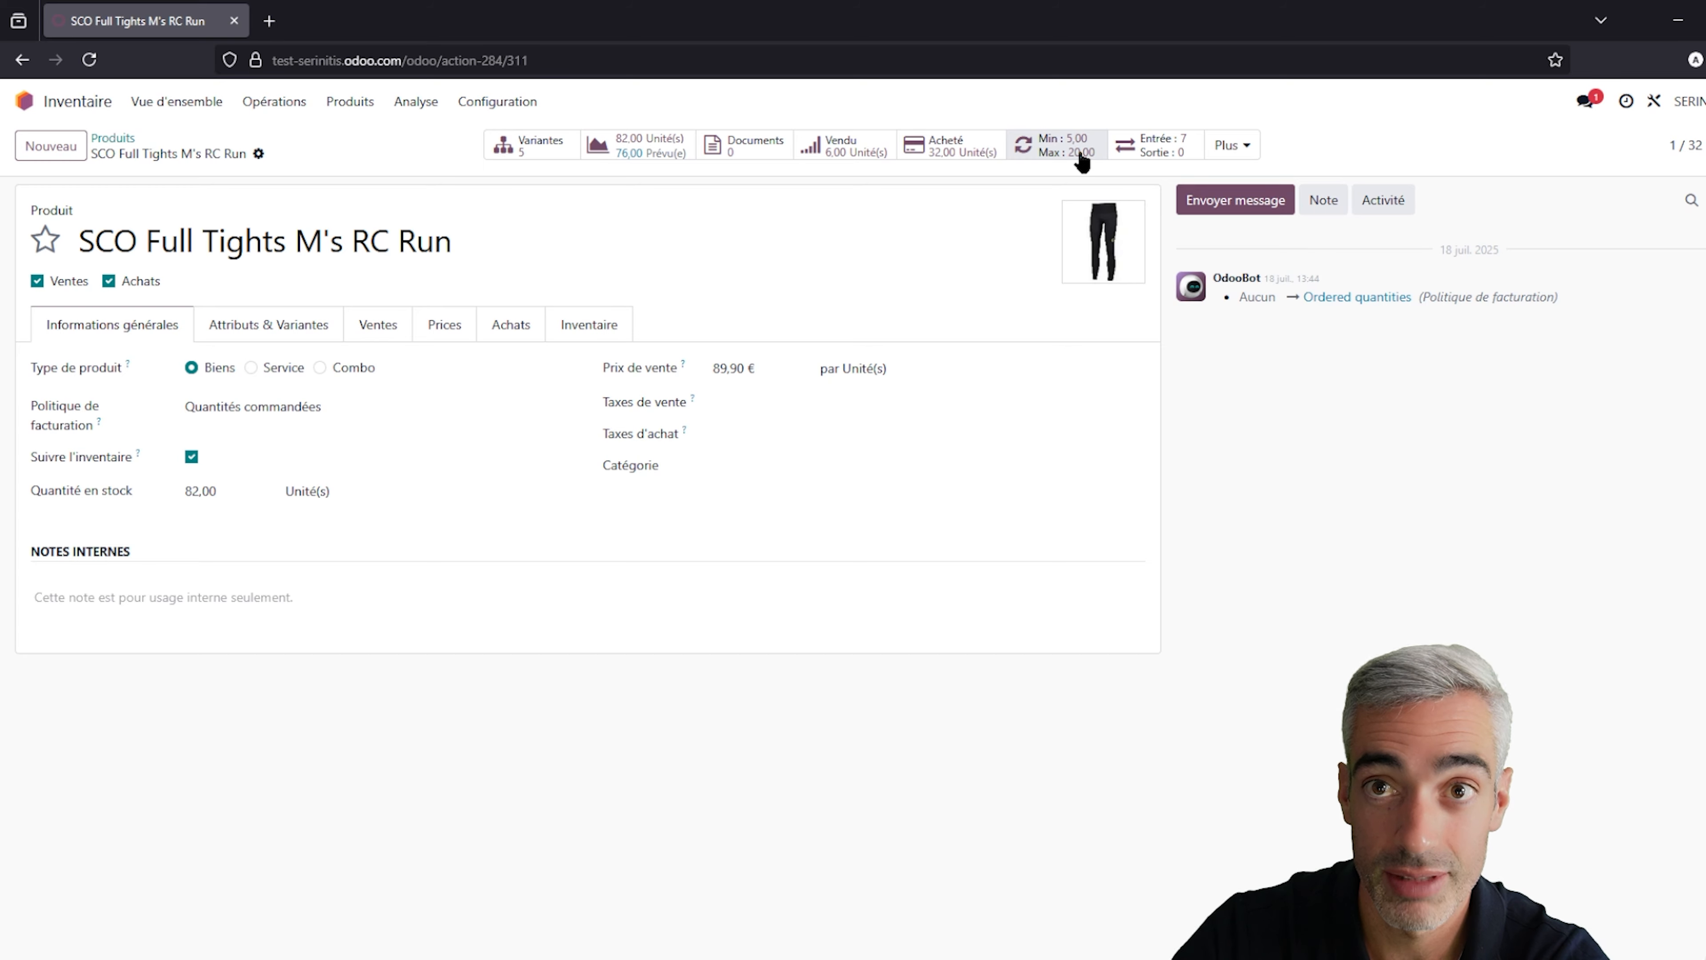
# Create a new sales quotation in Ventes for the client Magasin Vélo Lyon.
pyautogui.click(24, 101)
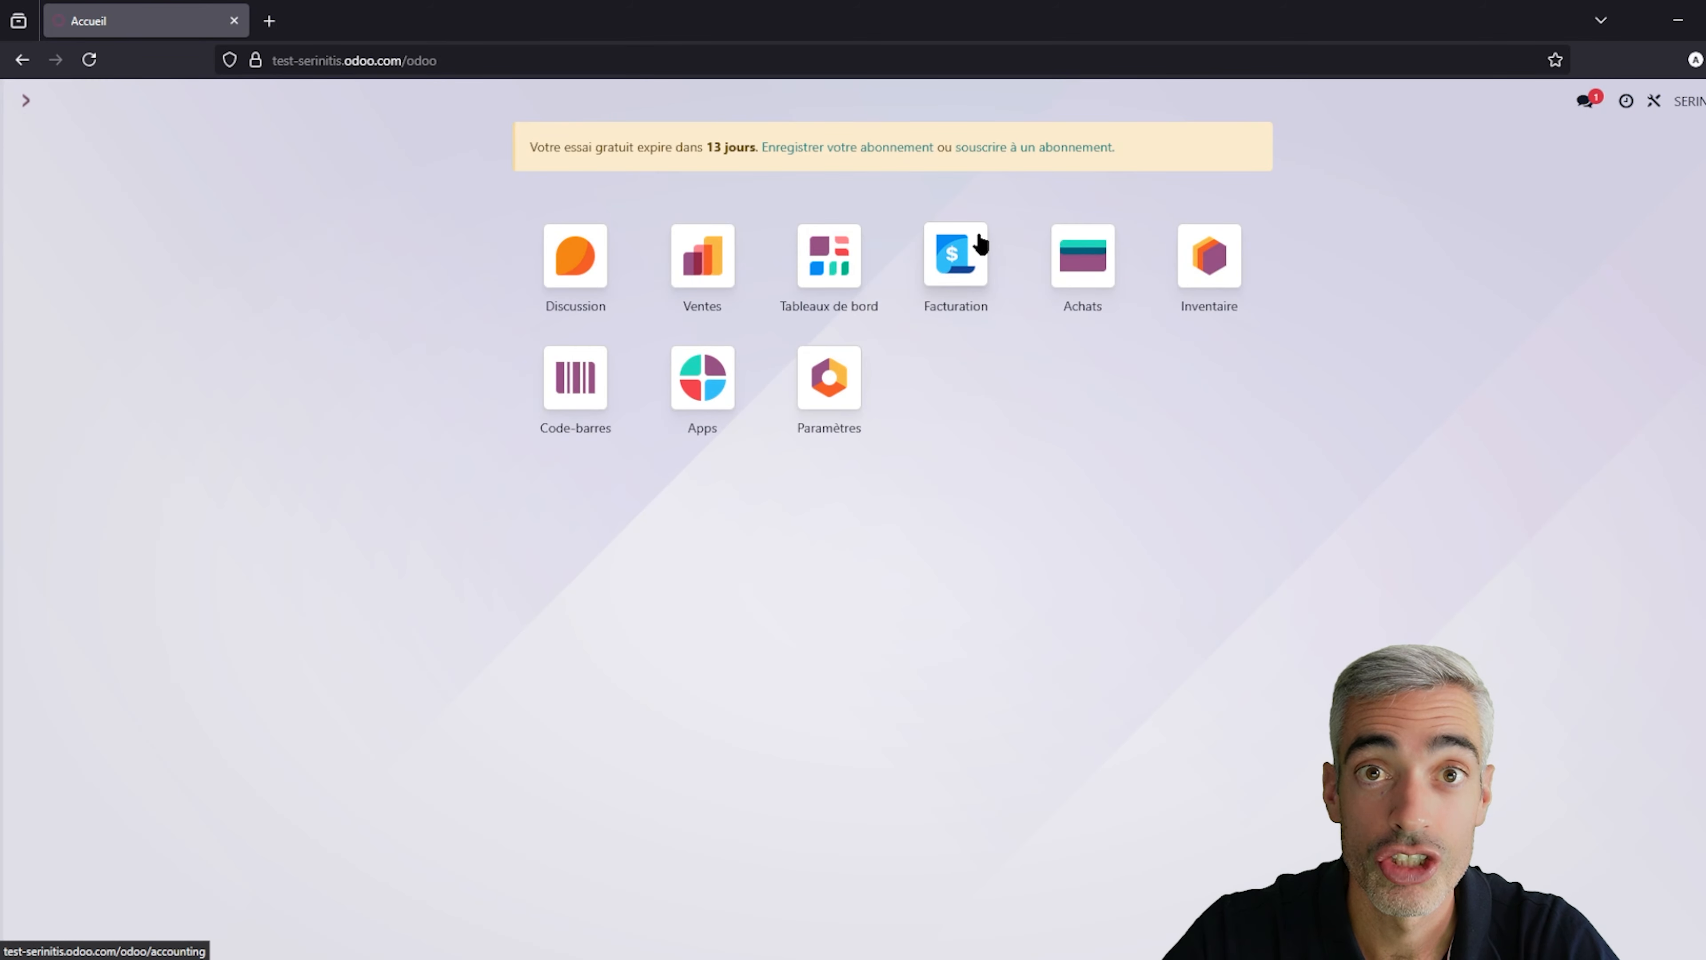
pyautogui.click(686, 278)
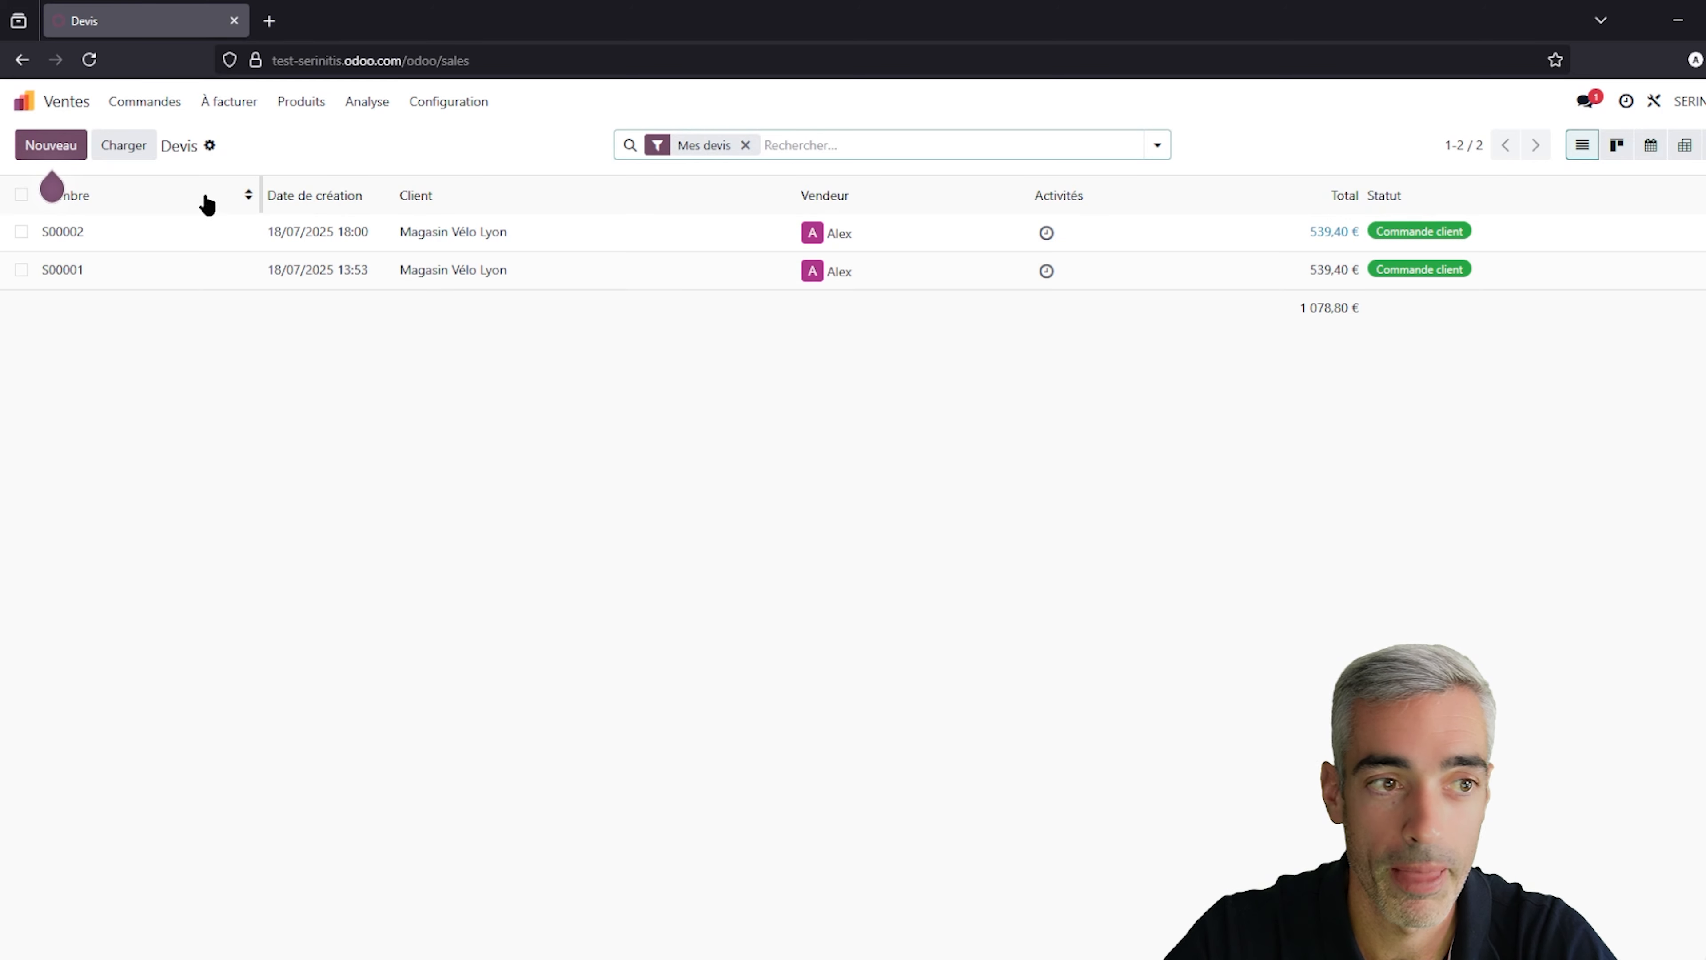
pyautogui.click(59, 149)
pyautogui.click(141, 297)
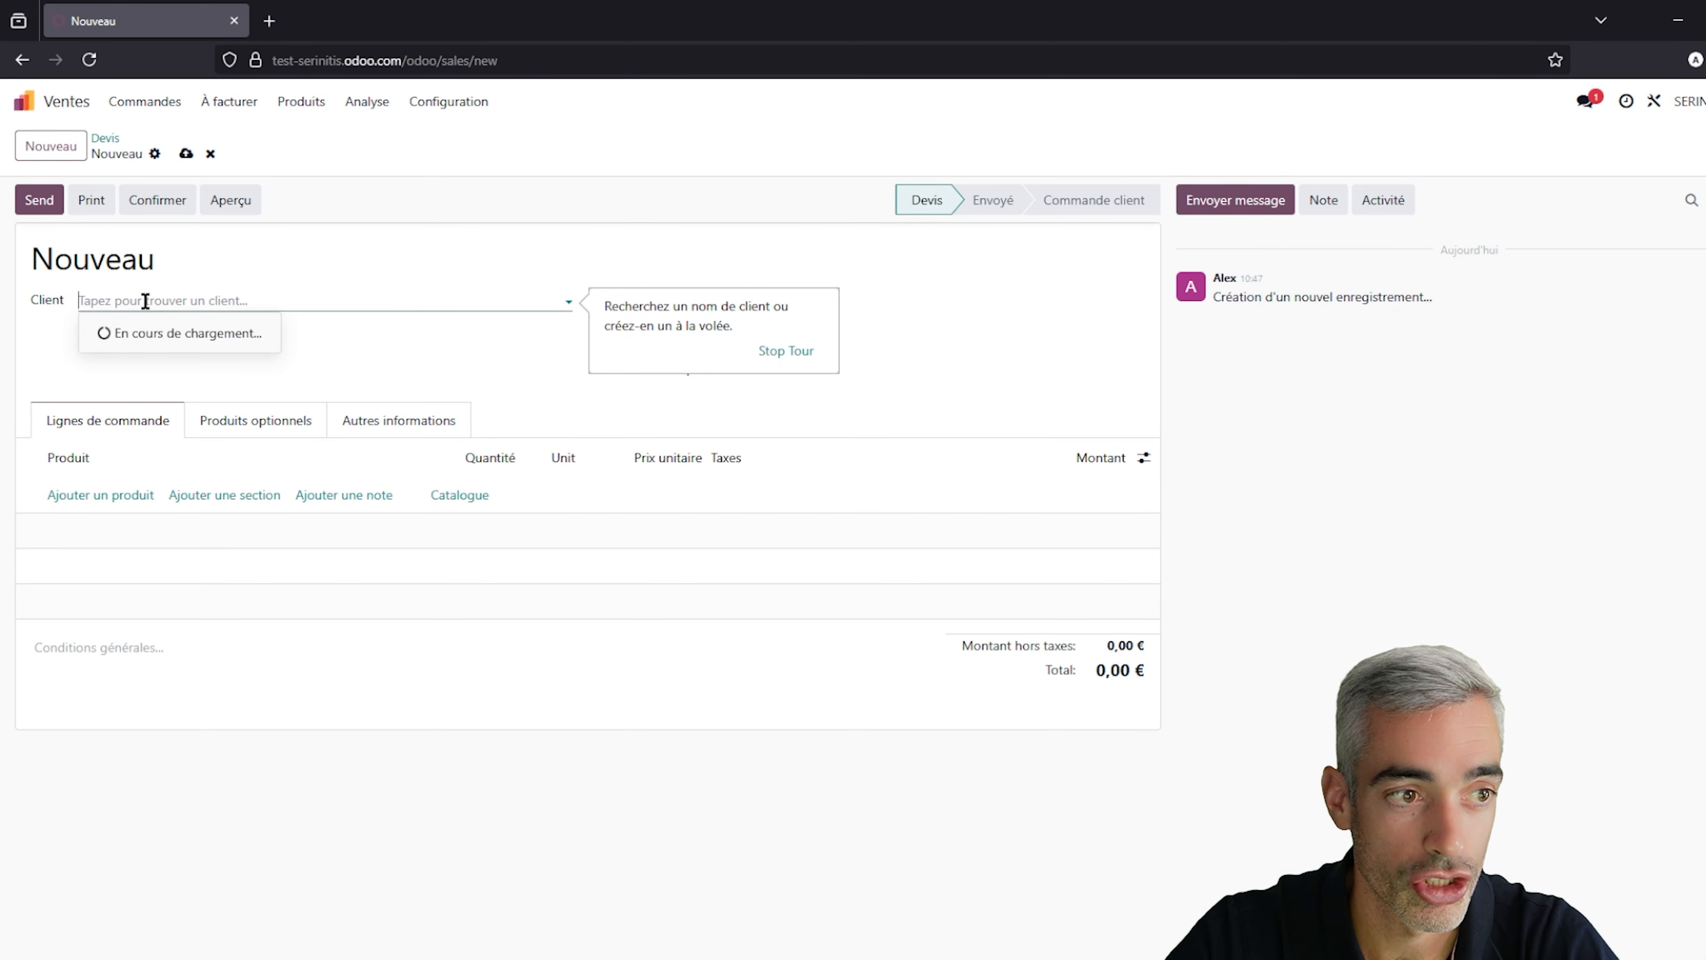
pyautogui.click(224, 336)
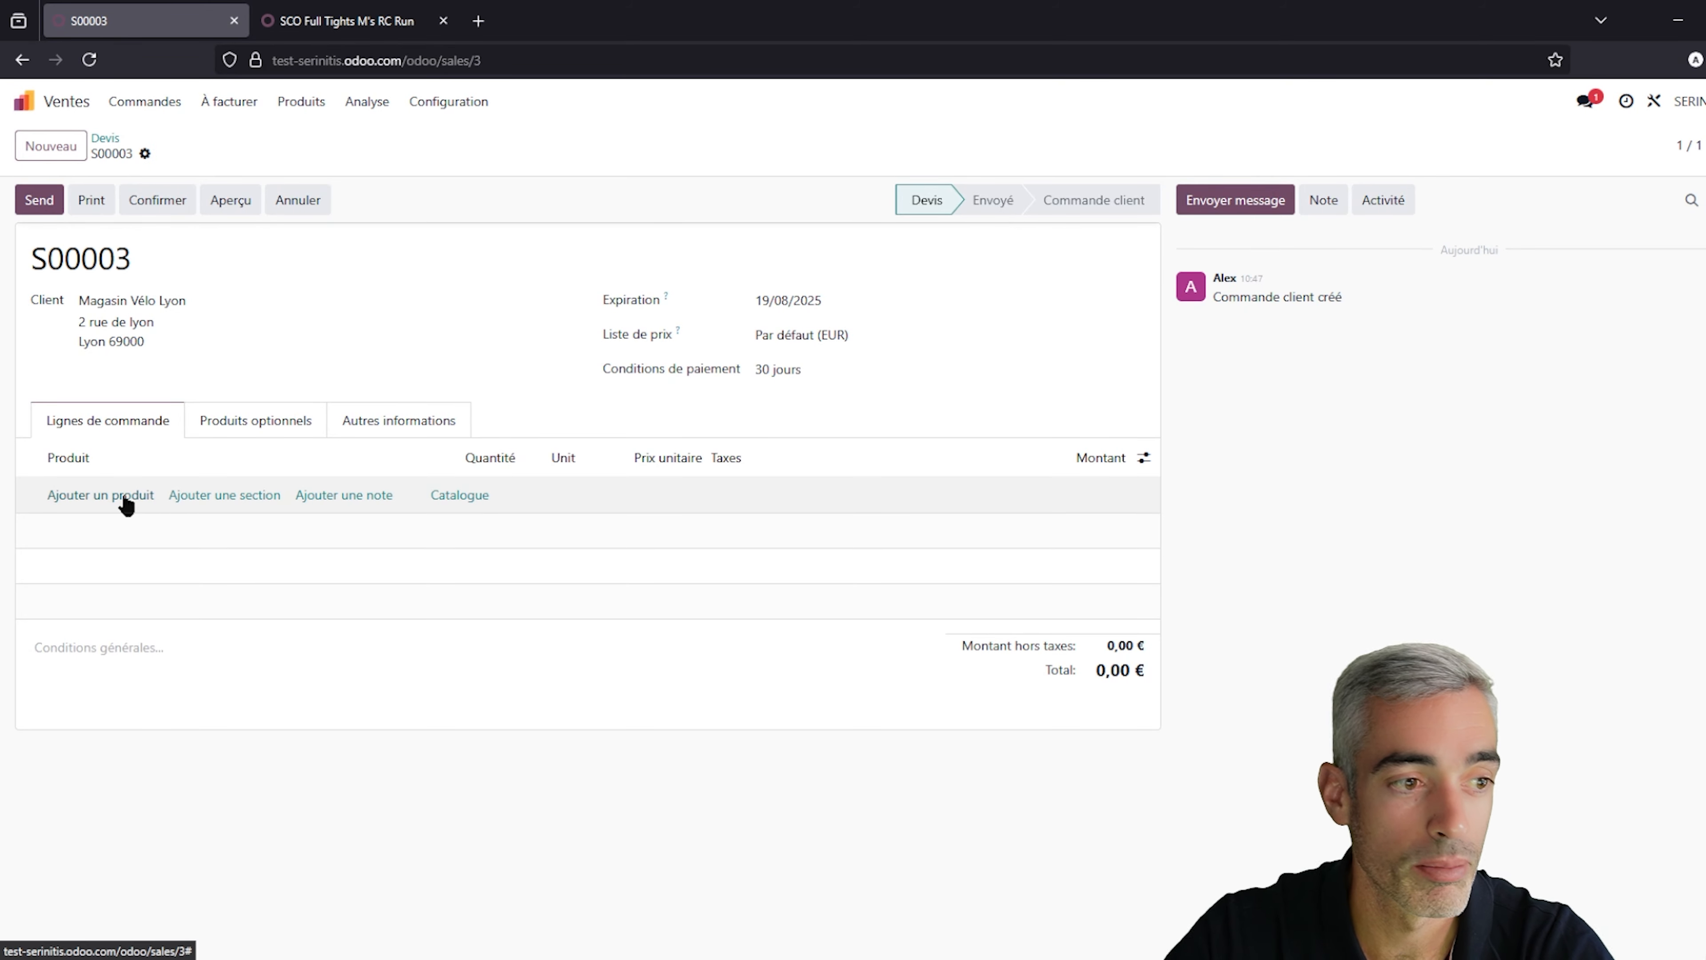
# Add 6 units of SCO Full Tights M's RC Run in size S to the quotation and confirm the order.
pyautogui.click(126, 498)
pyautogui.write("SCO Full Tights M's RC Run")
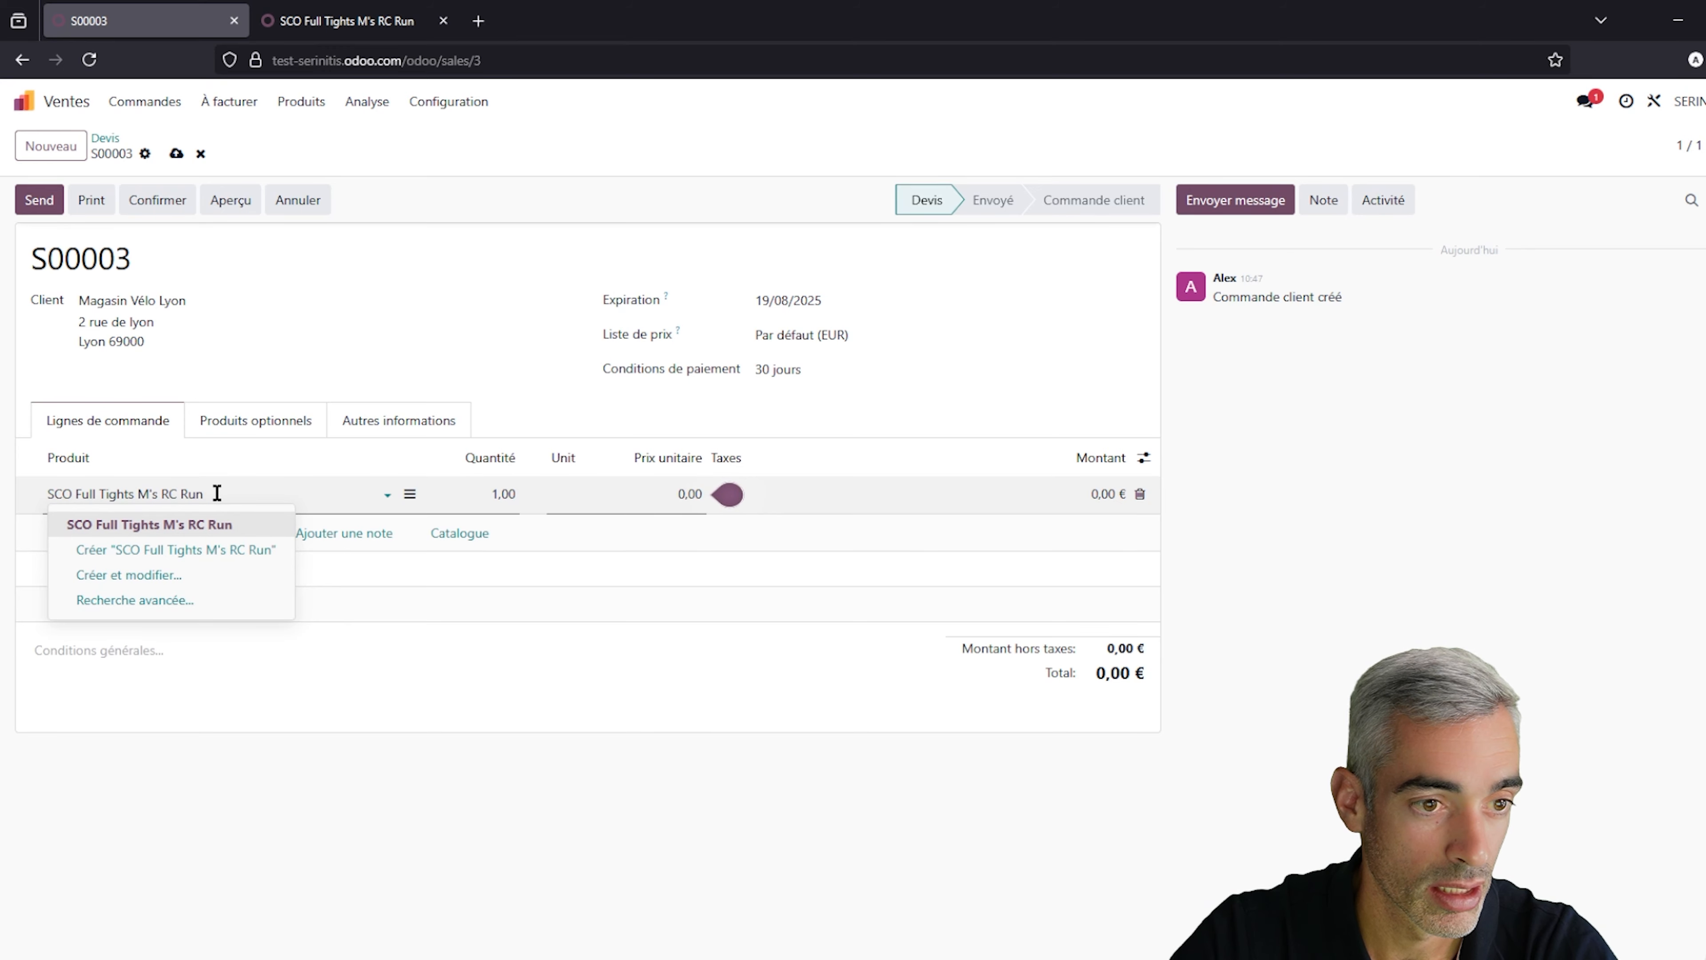
pyautogui.click(217, 527)
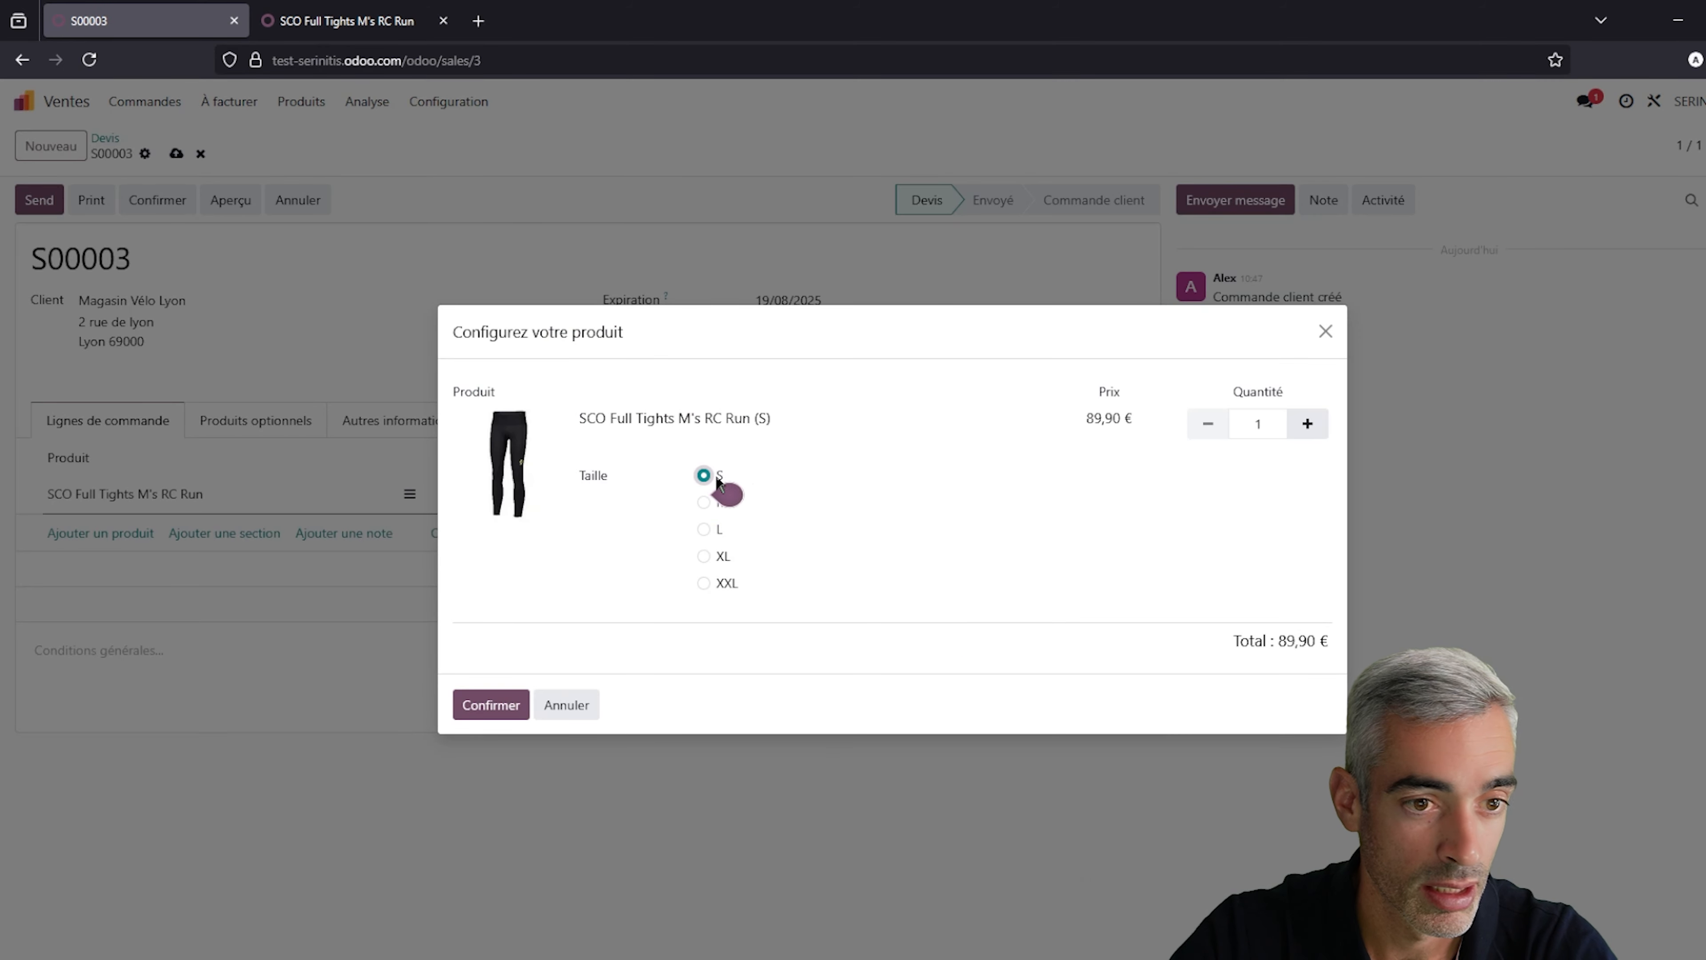
pyautogui.click(1311, 425)
pyautogui.click(1310, 425)
pyautogui.click(1310, 425)
pyautogui.click(1310, 425)
pyautogui.click(1310, 425)
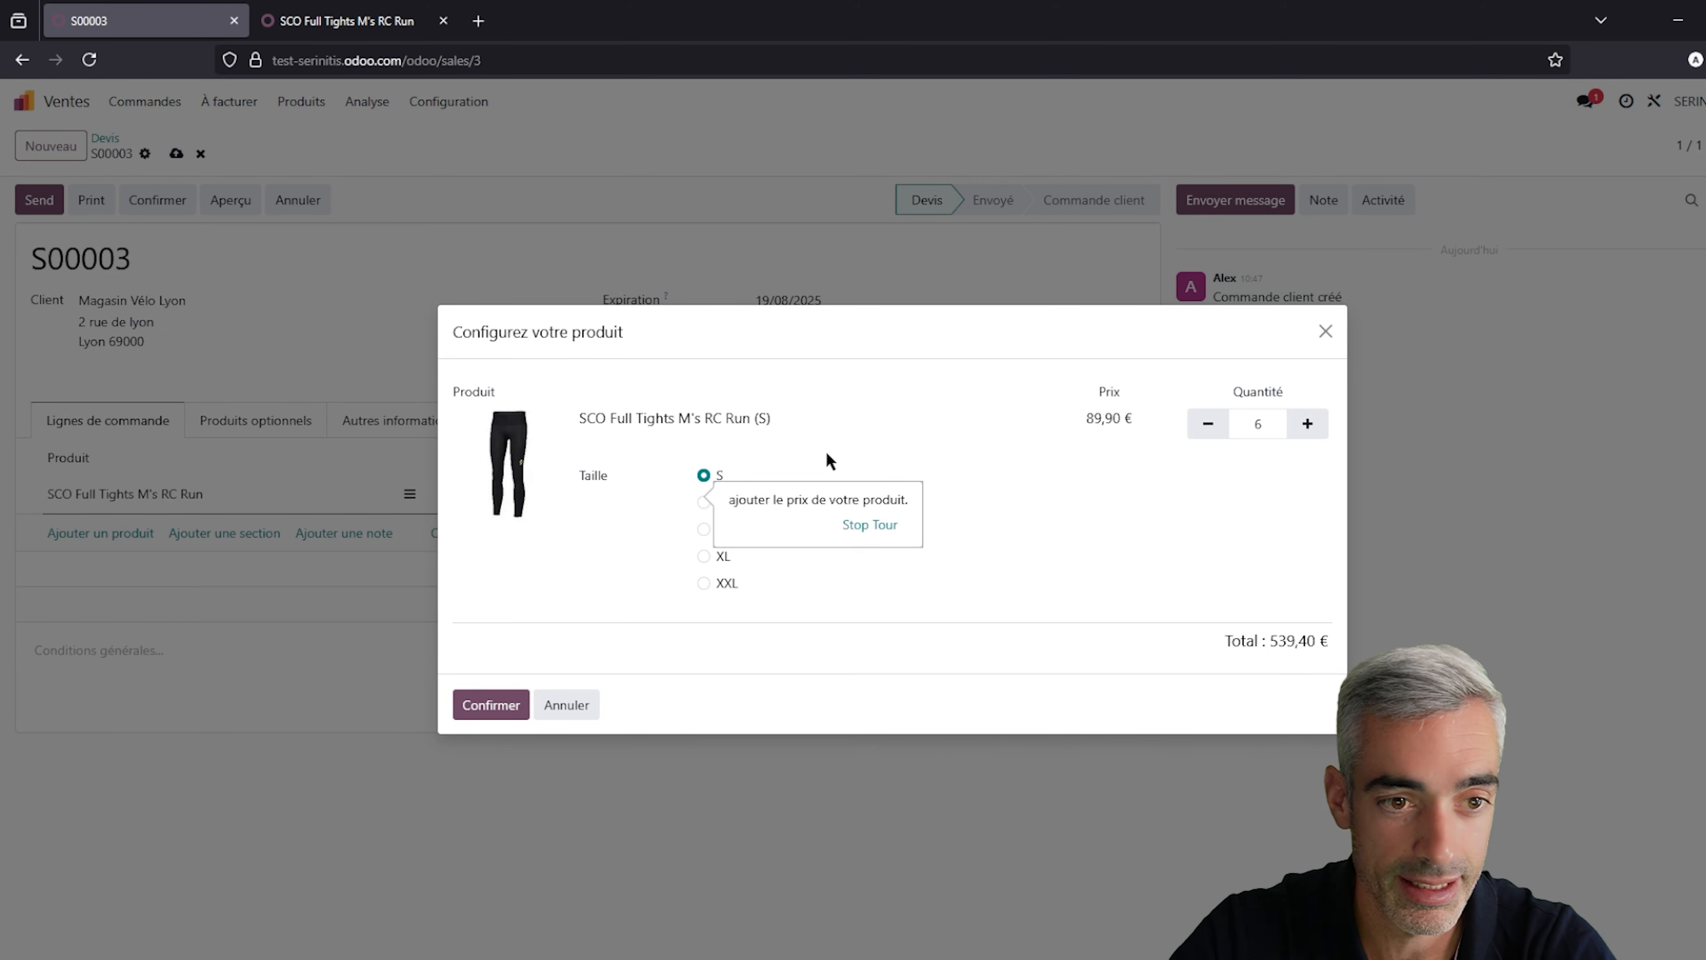
pyautogui.click(477, 711)
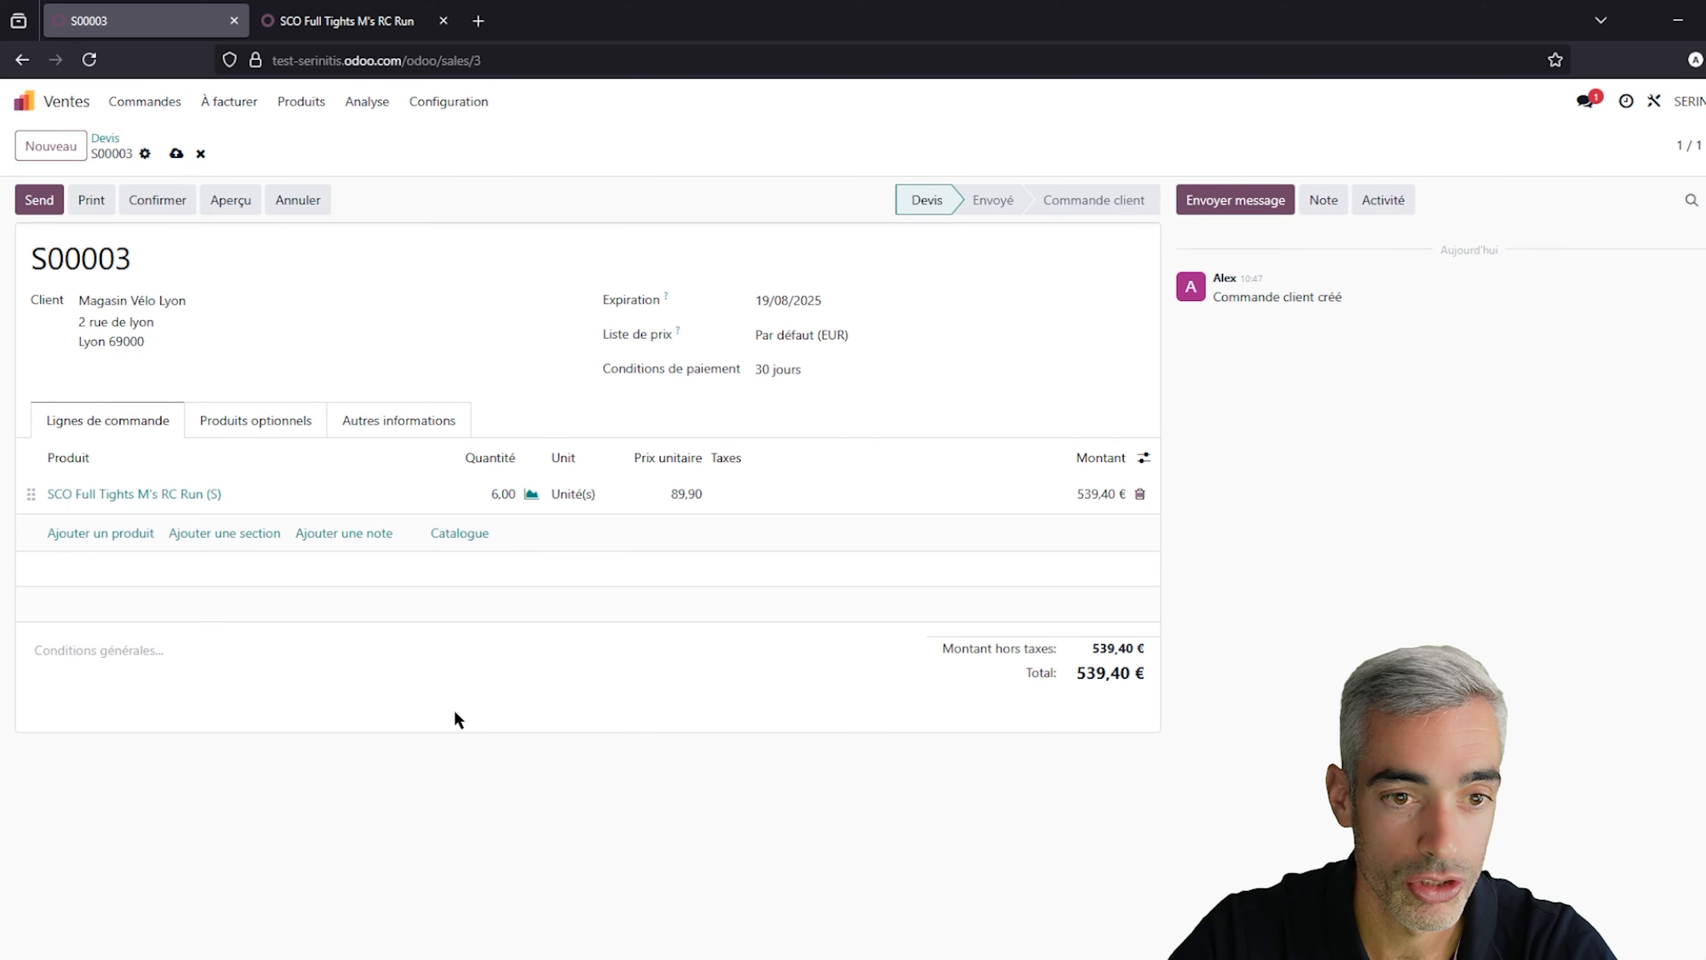
pyautogui.click(179, 206)
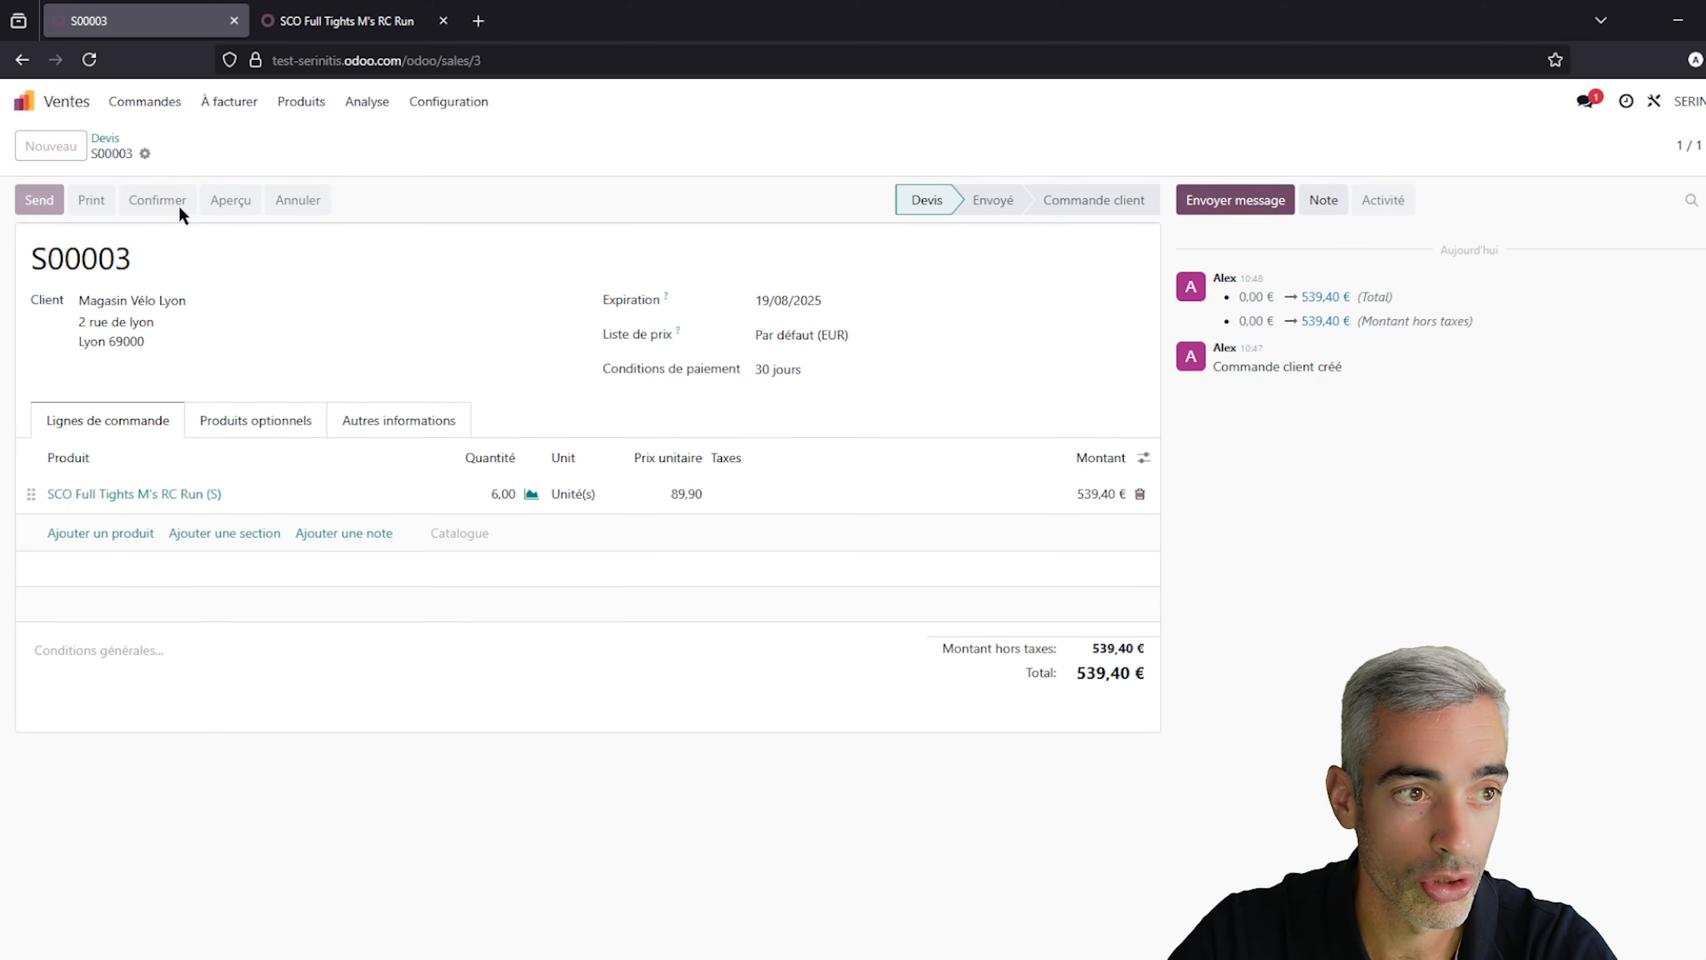
# Open the Réassort list of products to replenish in Inventaire.
pyautogui.click(25, 101)
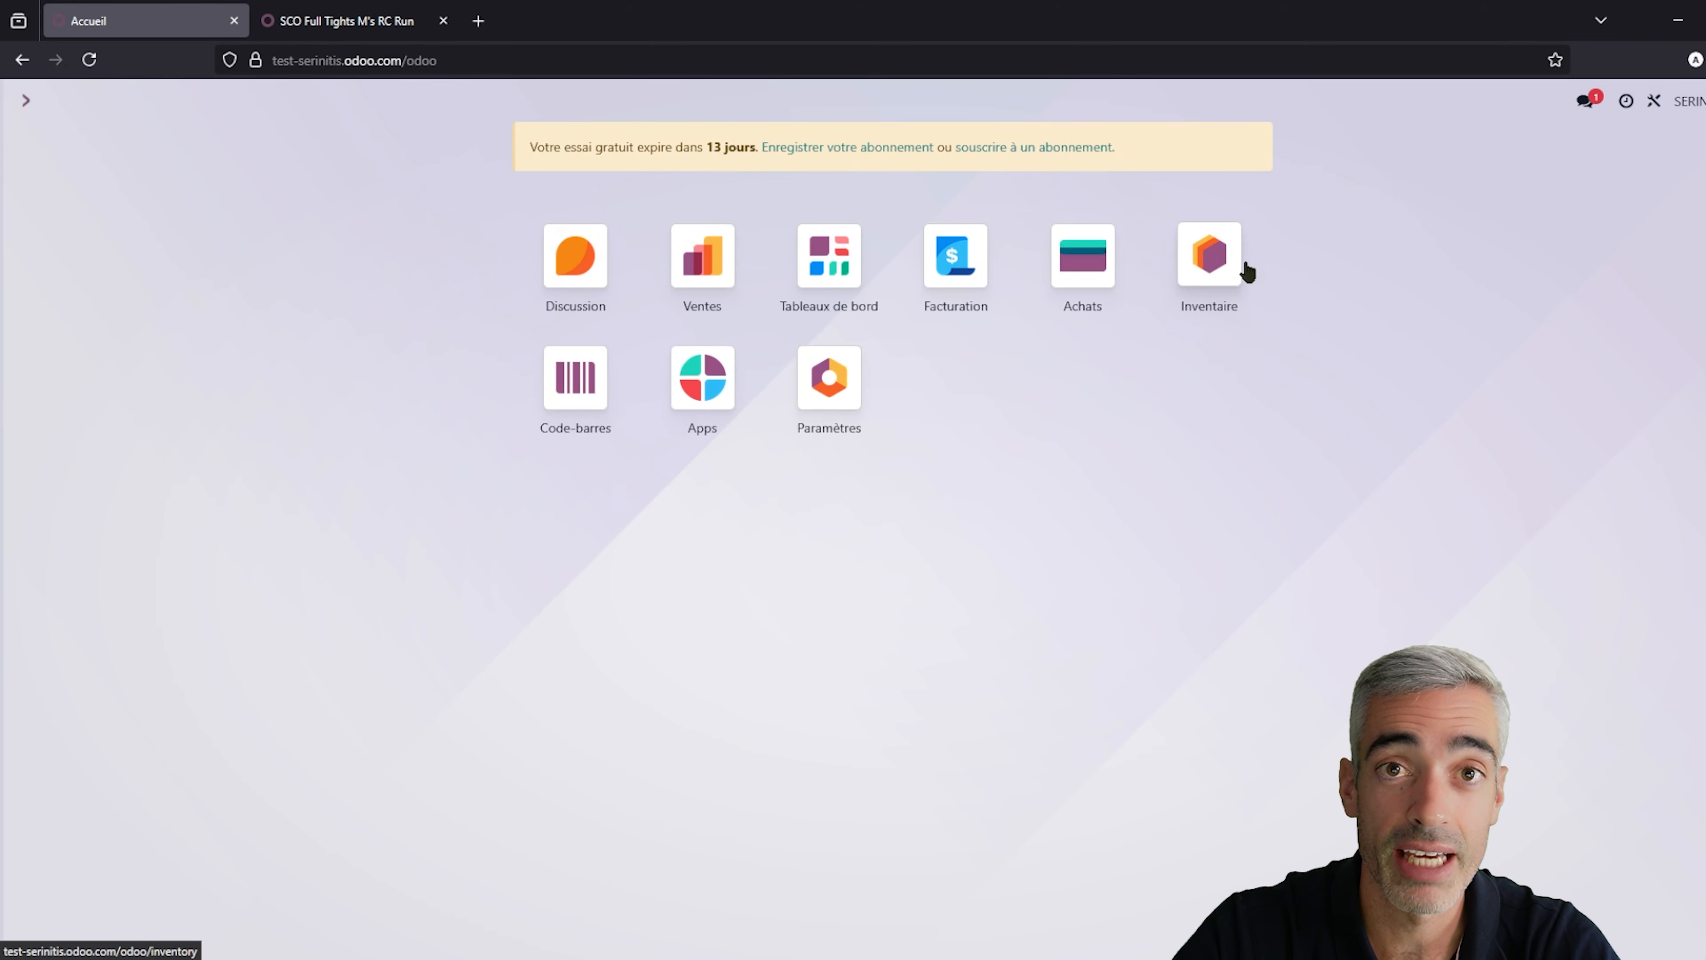
pyautogui.click(1212, 284)
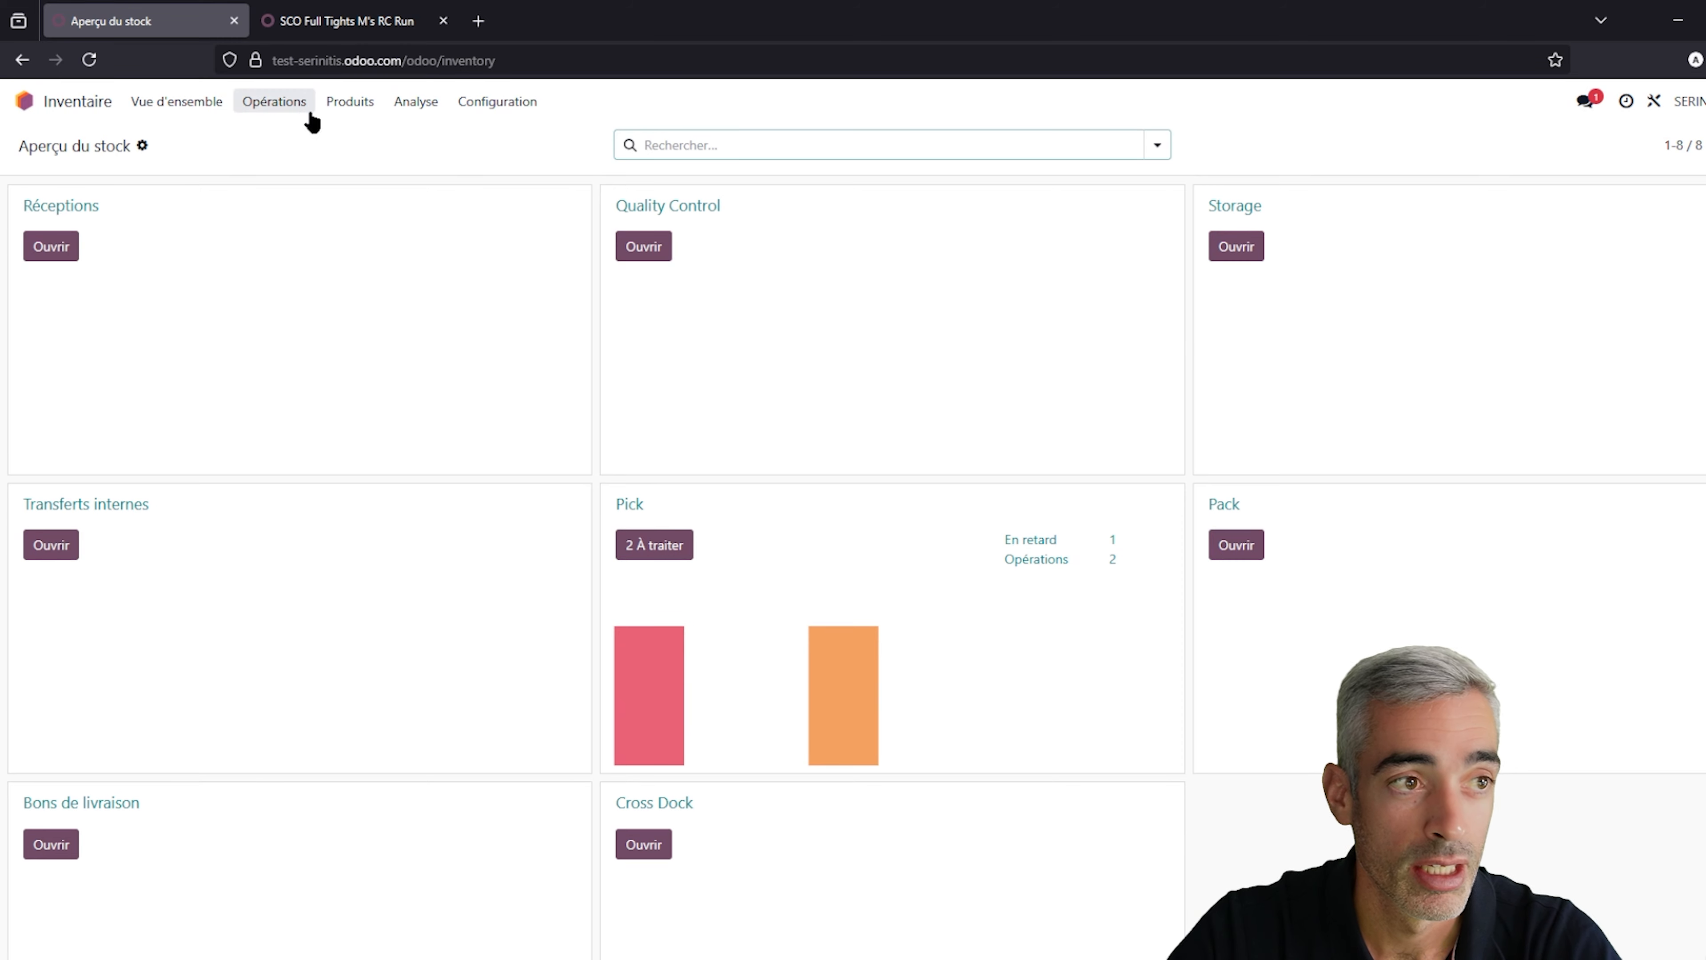
pyautogui.click(289, 104)
pyautogui.click(306, 363)
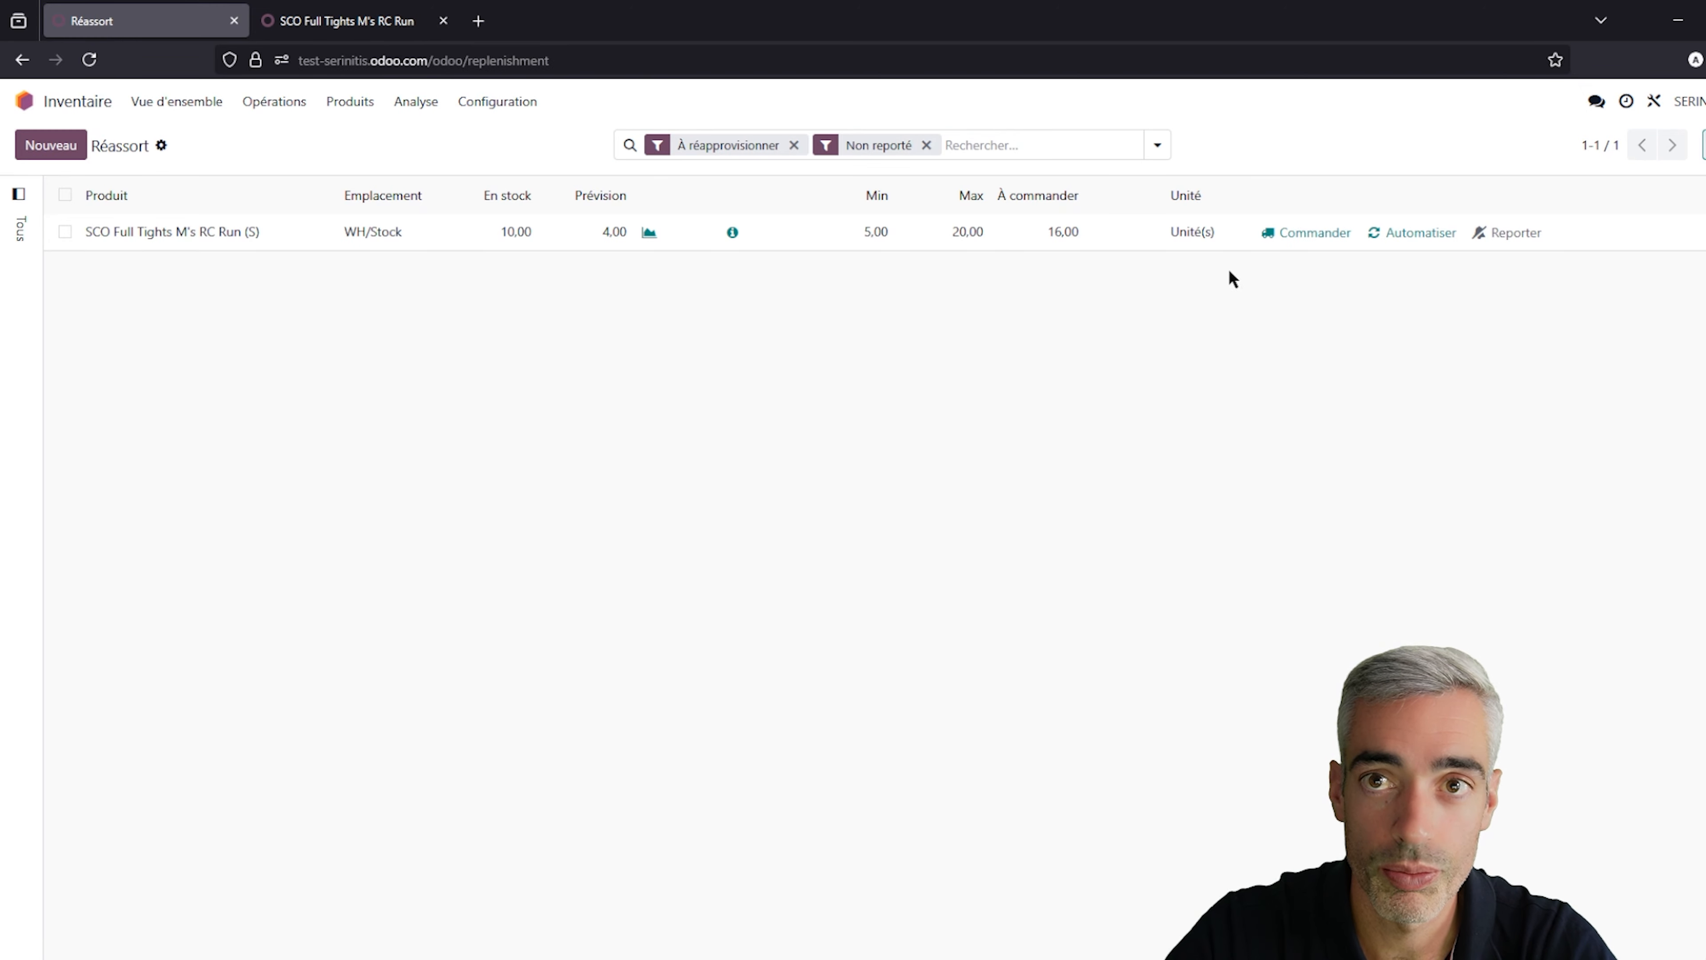
# Examine the replenishment information for SCO Full Tights M's RC Run (S), including supplier lead time, planned date and suppliers, and close it.
pyautogui.click(732, 232)
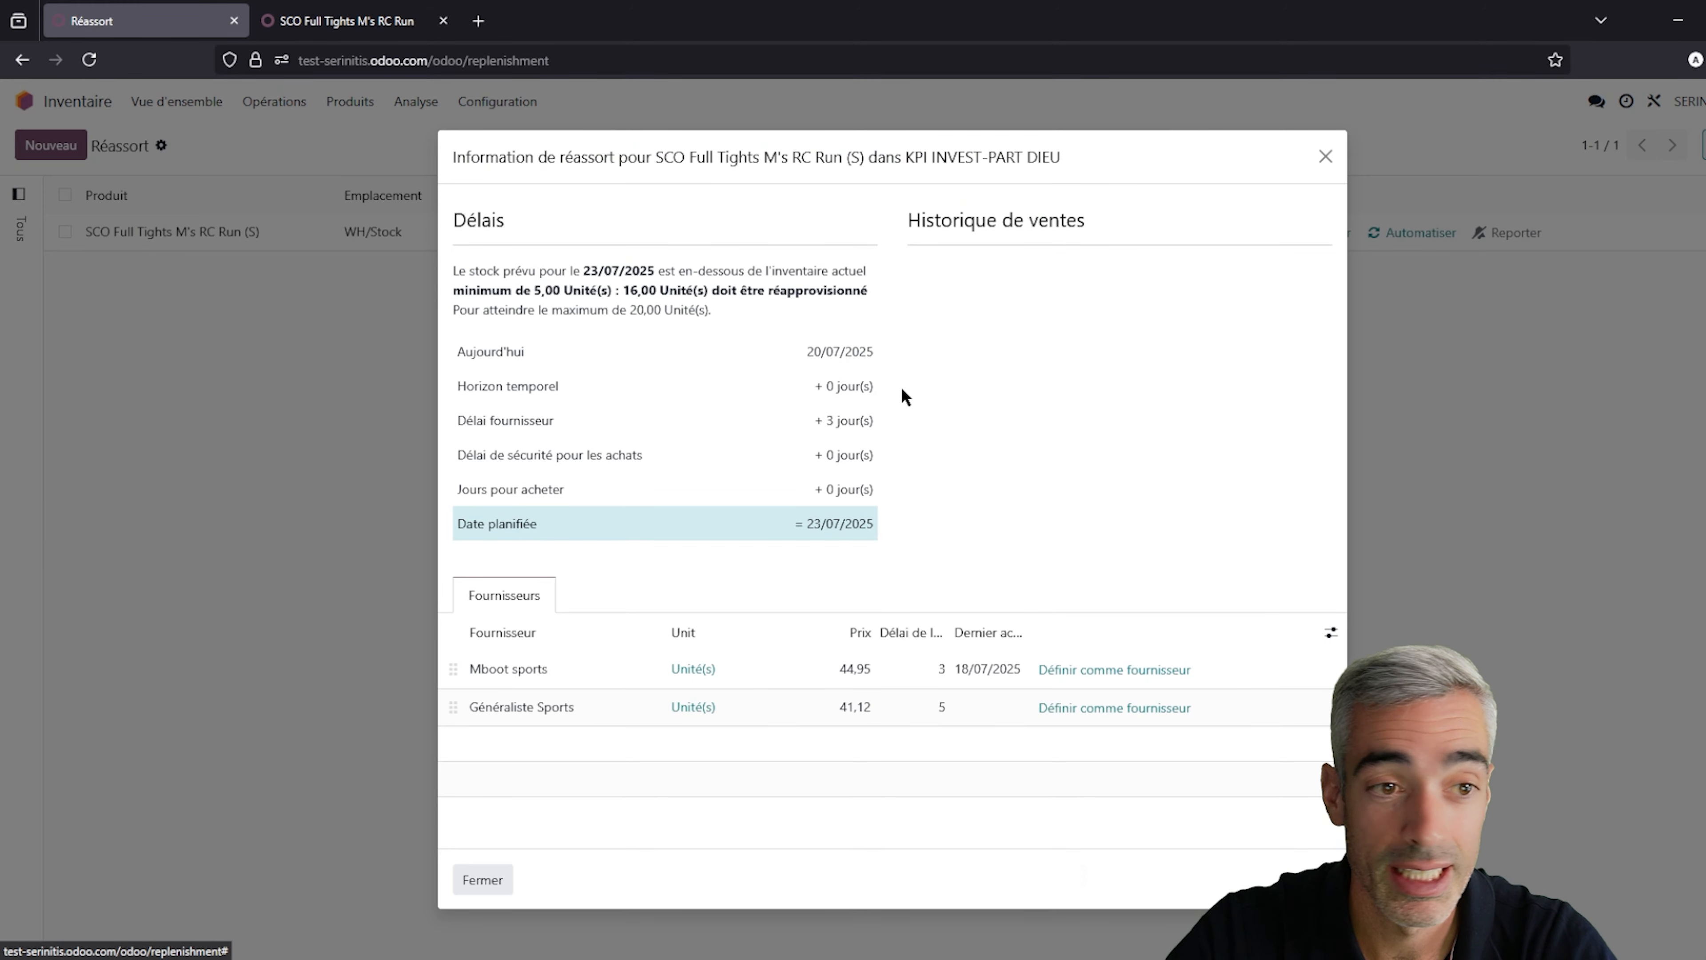
pyautogui.moveTo(467, 420); pyautogui.dragTo(866, 420)
pyautogui.moveTo(476, 523); pyautogui.dragTo(600, 524)
pyautogui.moveTo(812, 524); pyautogui.dragTo(907, 530)
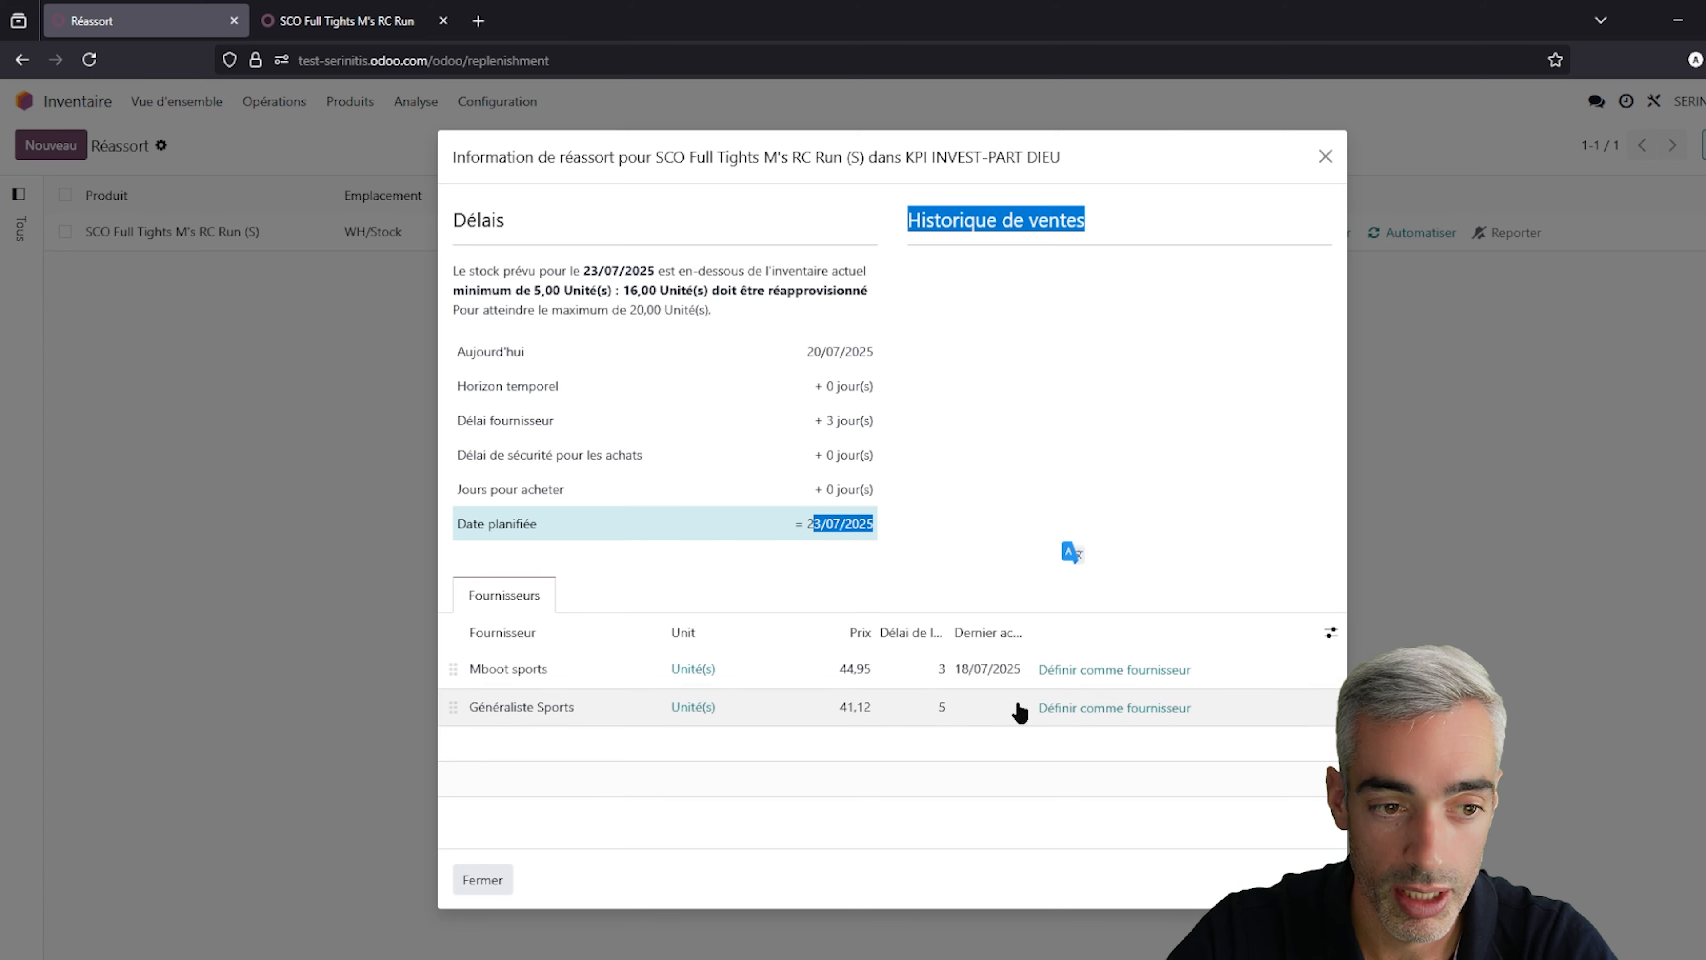
pyautogui.press('Escape')
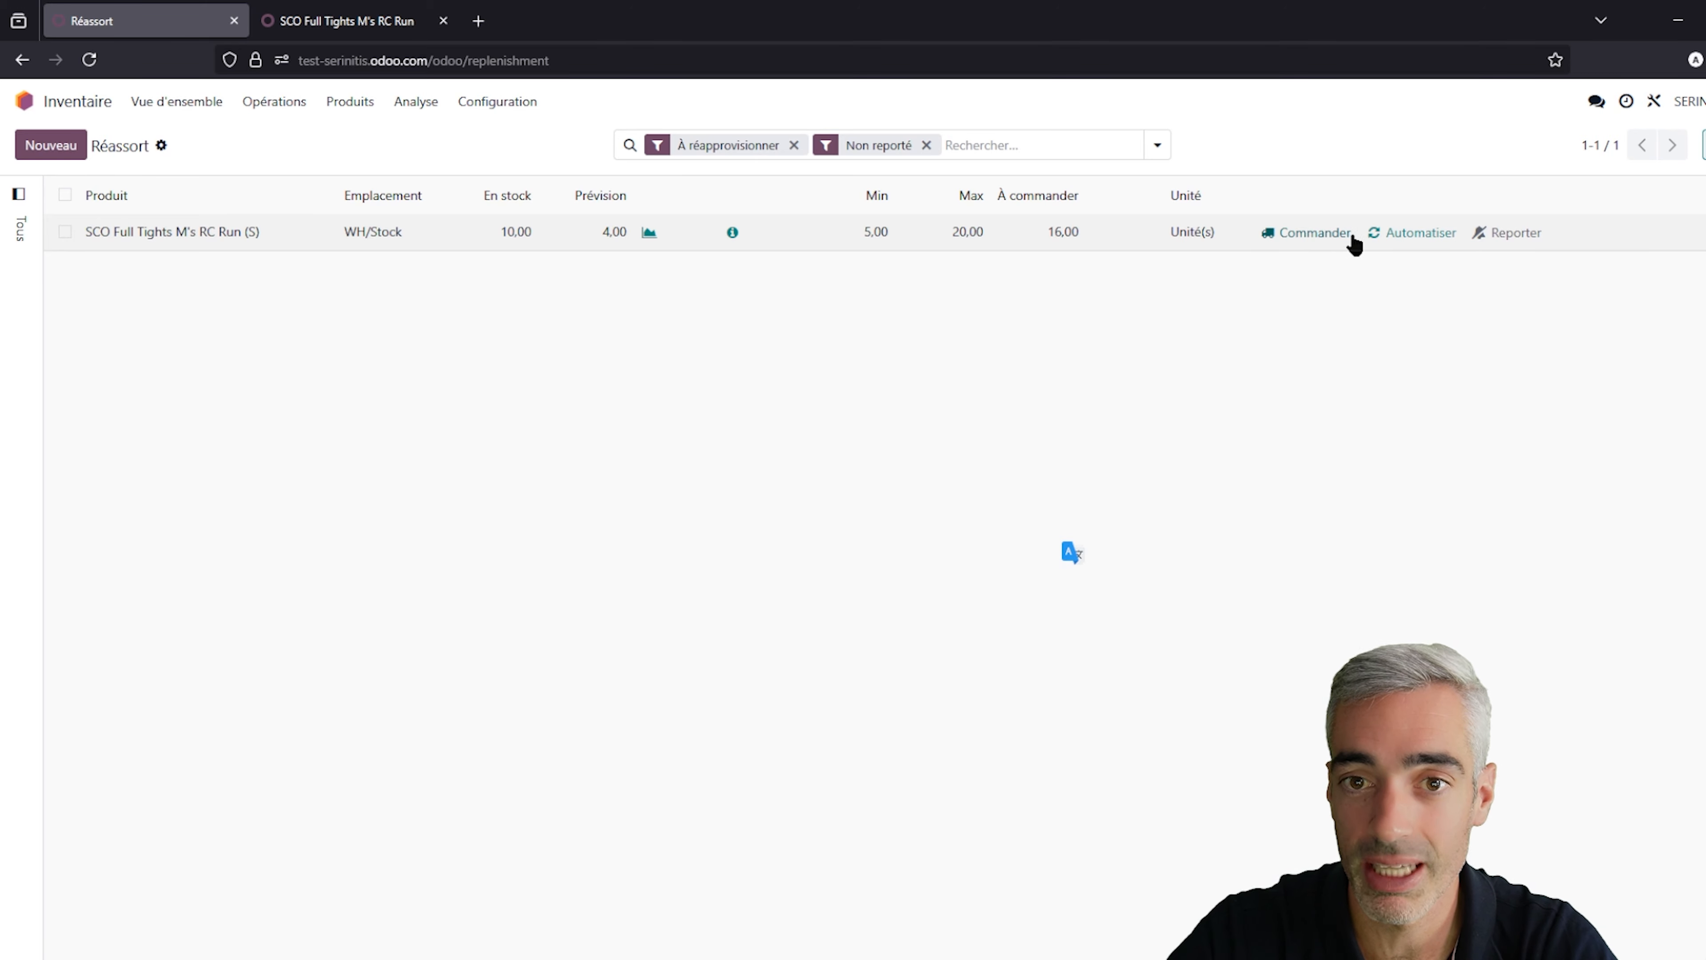
# Order the suggested replenishment of 16 units of SCO Full Tights M's RC Run (S) and confirm the generated purchase order.
pyautogui.click(1316, 233)
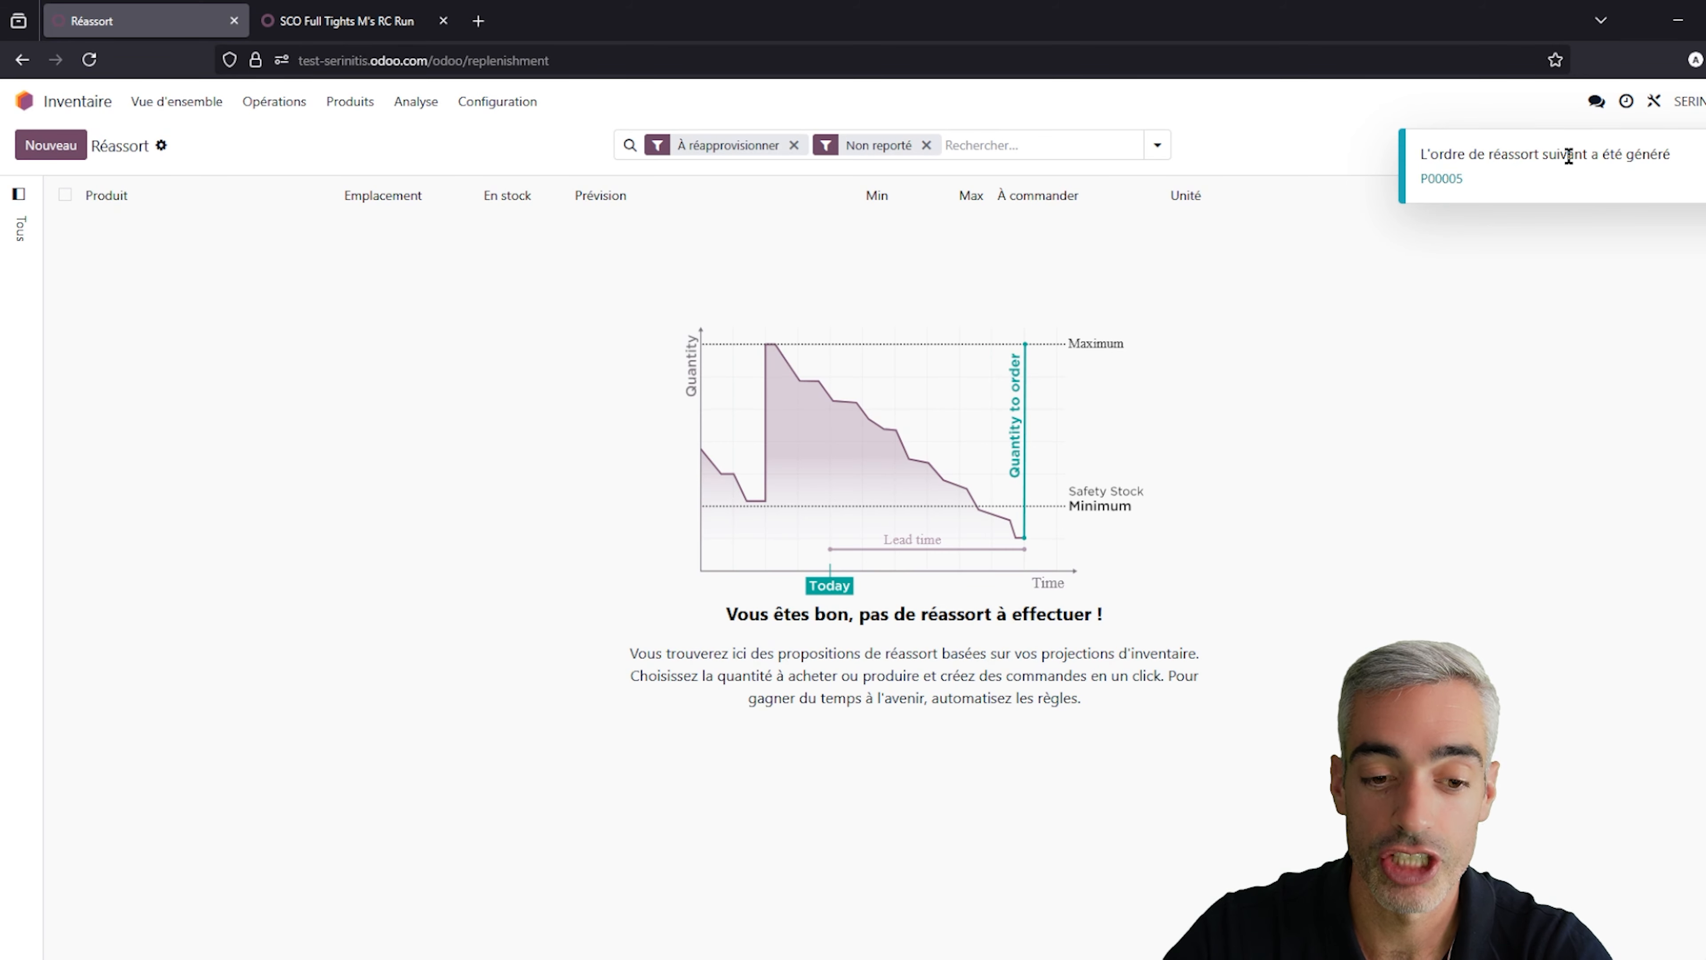
pyautogui.click(1445, 179)
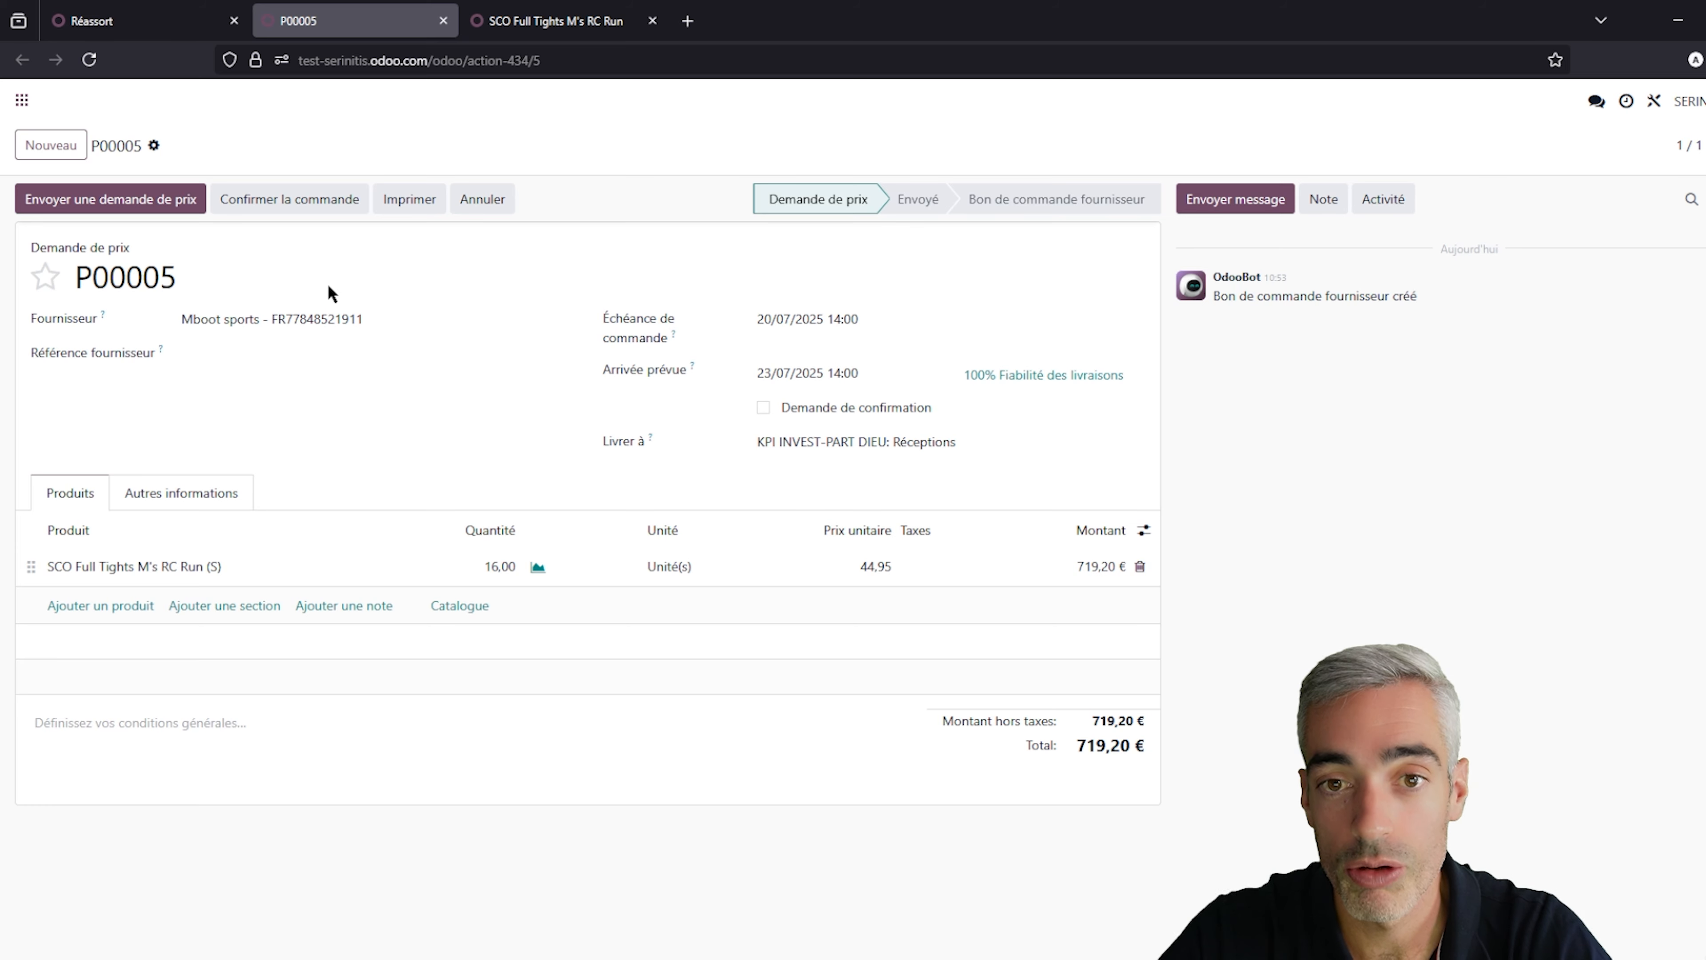
pyautogui.click(329, 209)
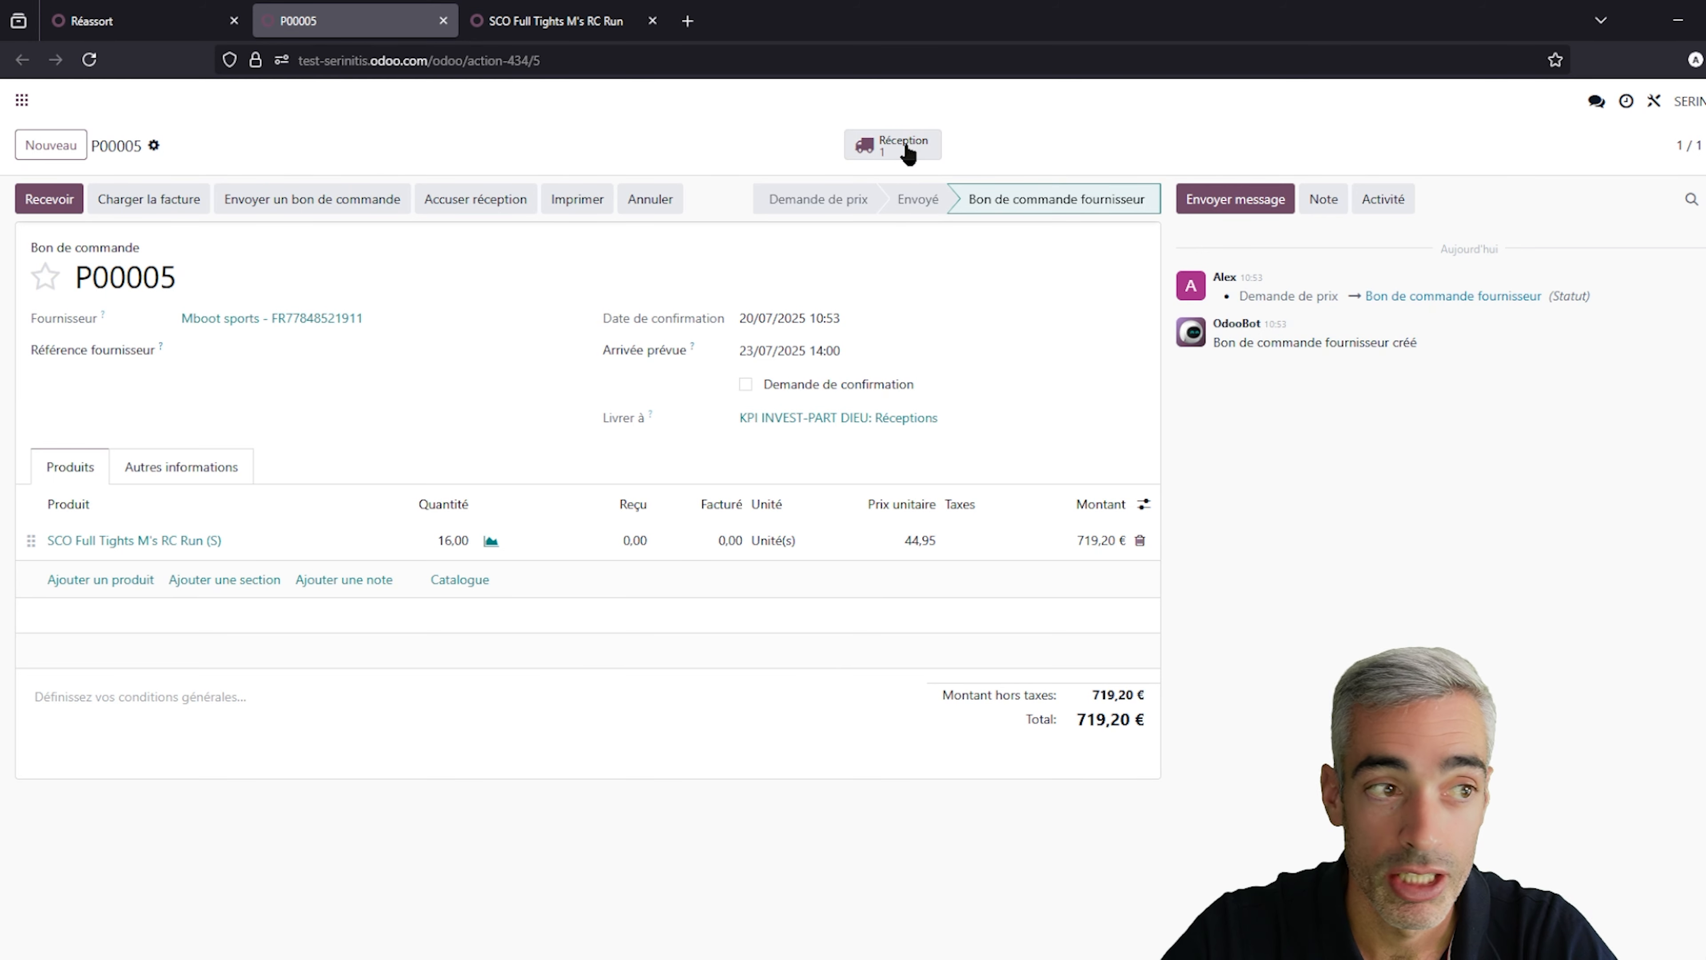
# Open the purchase order's reception and validate the receipt of the 16 units.
pyautogui.click(908, 153)
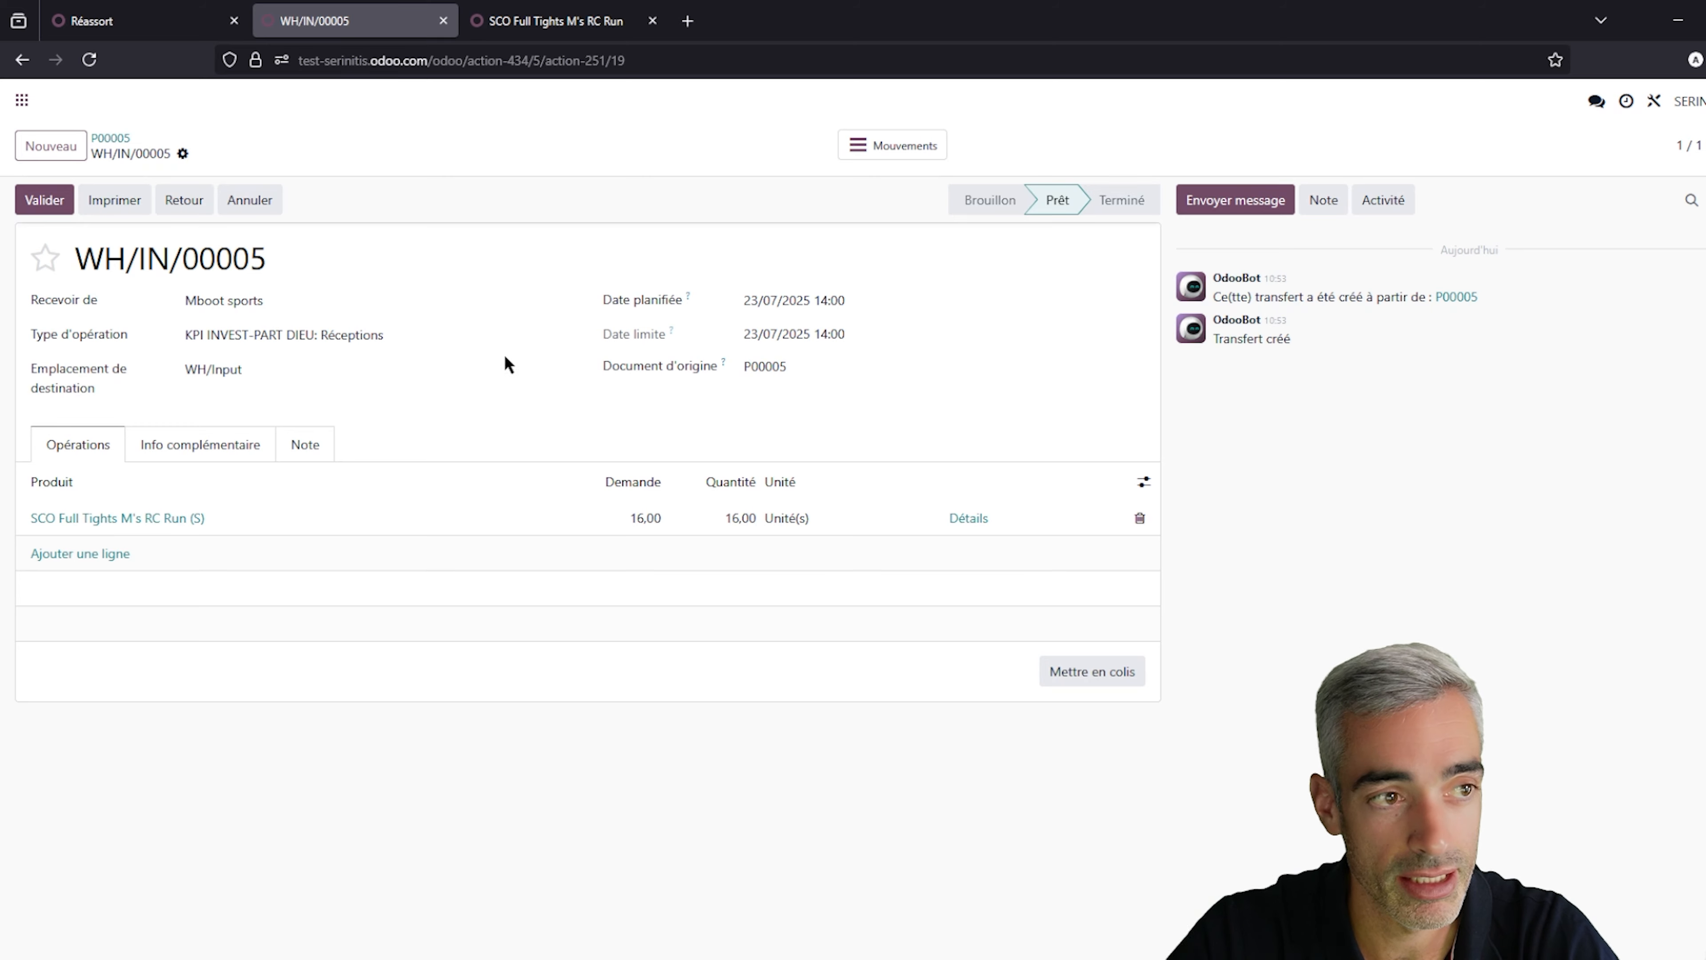
pyautogui.click(41, 200)
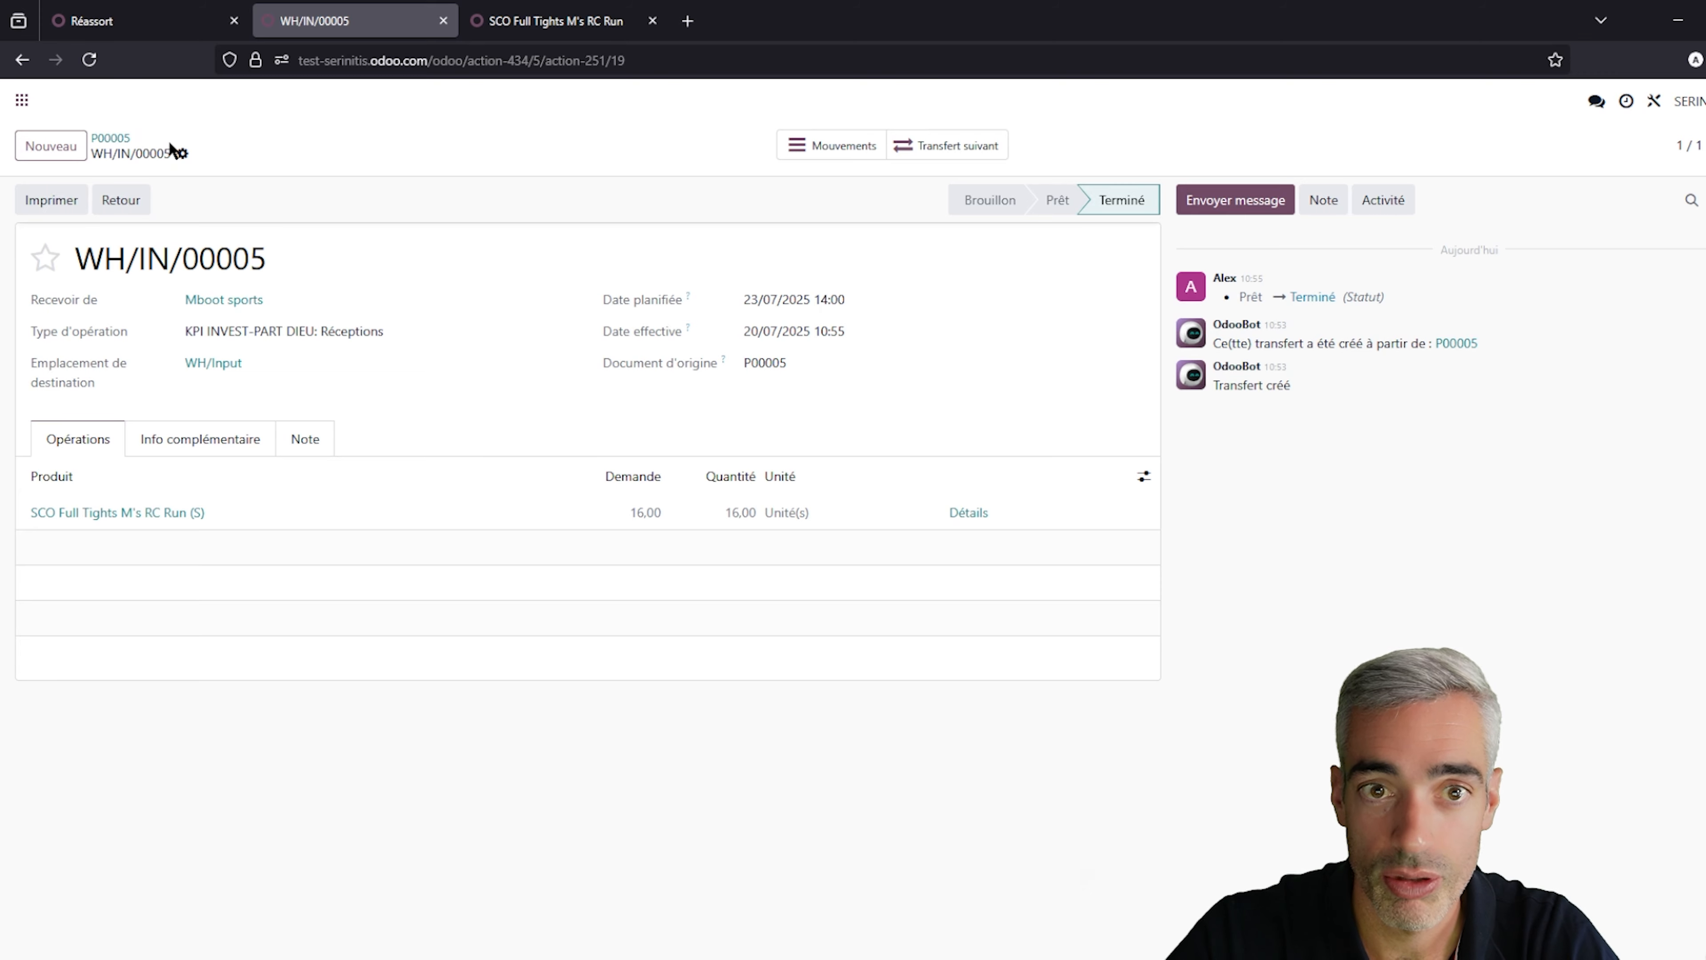
# Go back to SCO Full Tights M's RC Run in Inventaire and review its stock forecast after the validated receipt.
pyautogui.click(21, 100)
pyautogui.click(1209, 256)
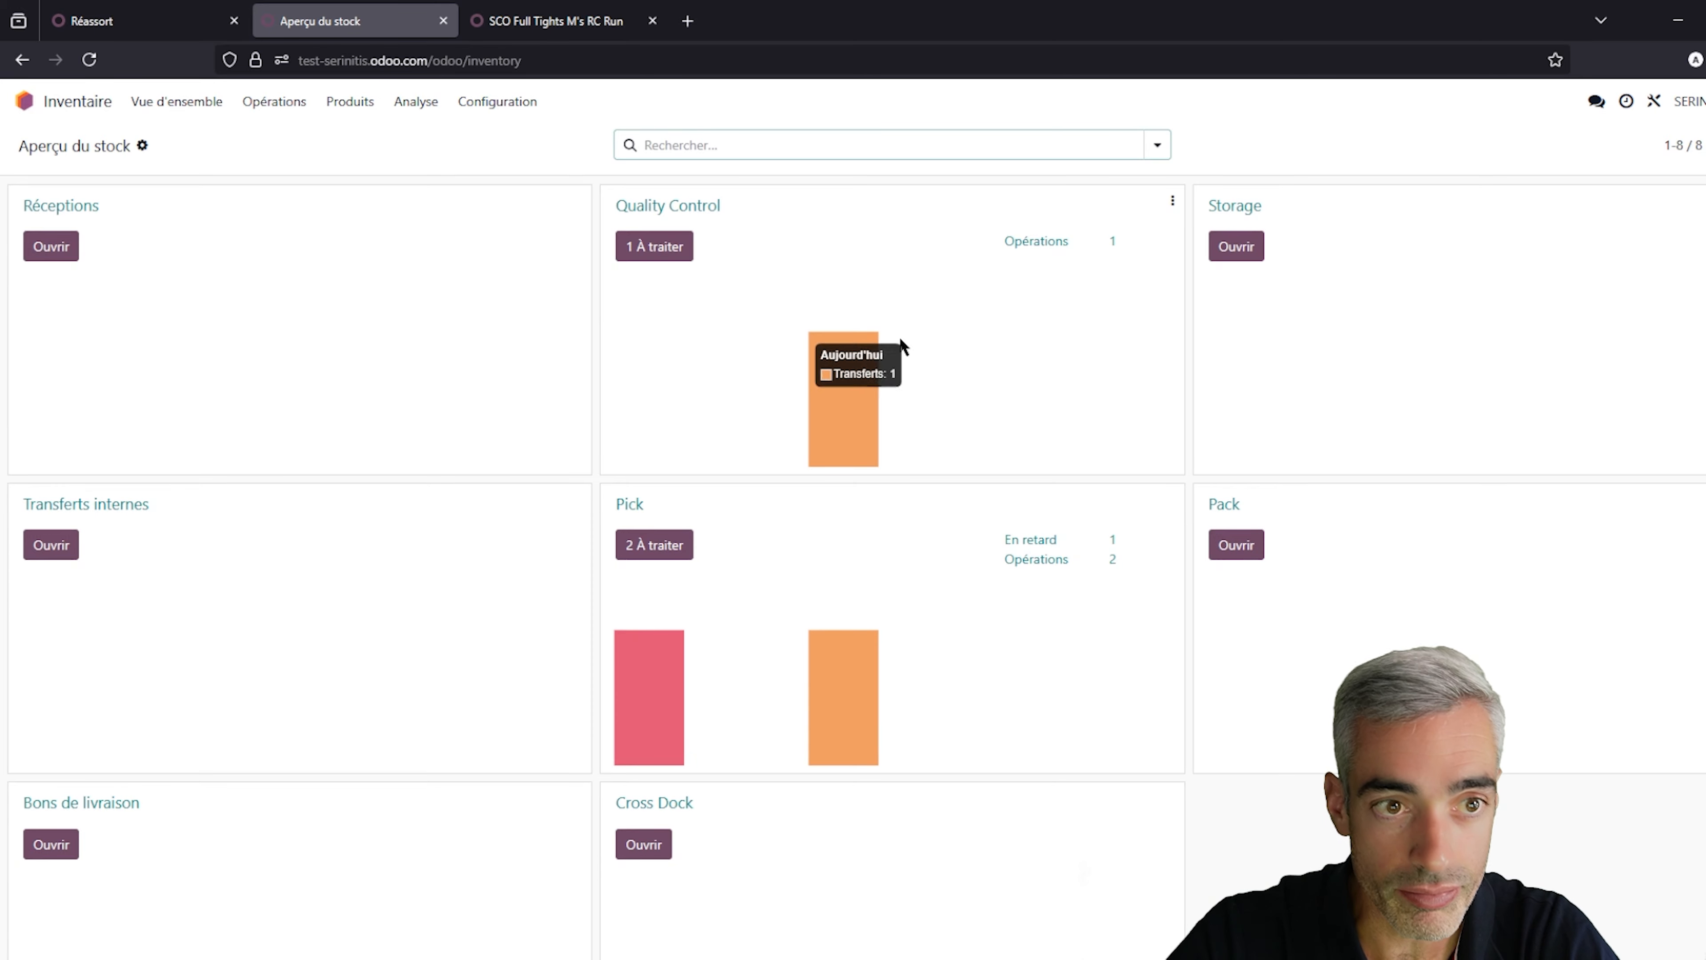
pyautogui.click(348, 109)
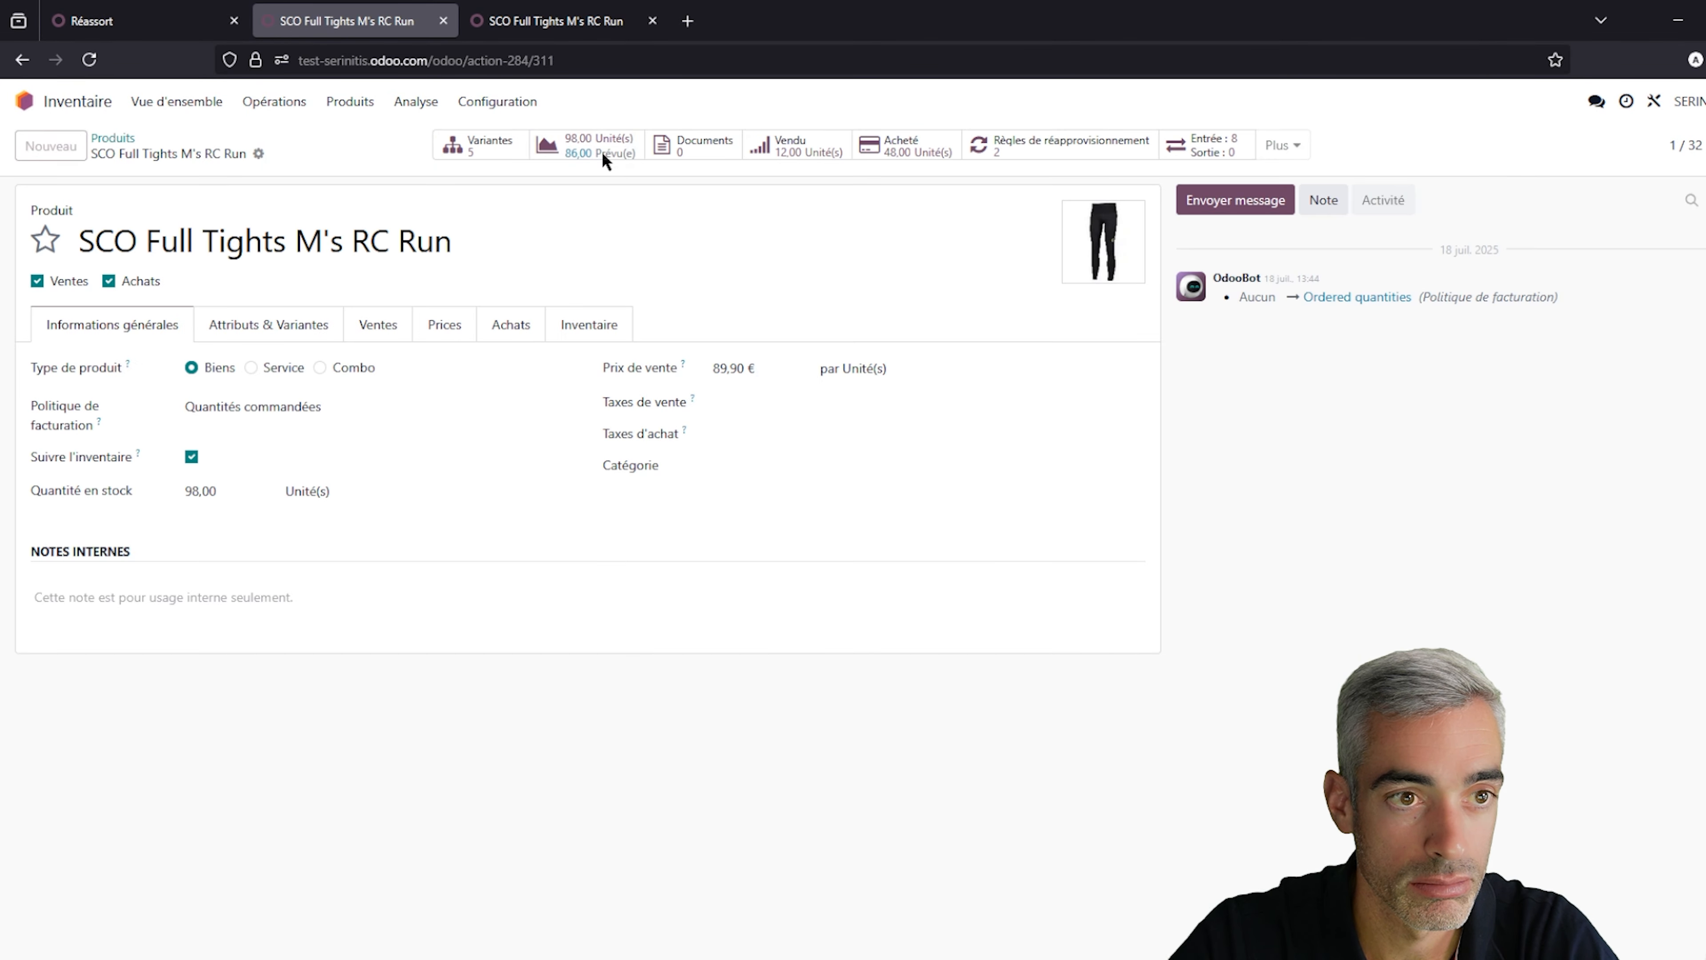
pyautogui.click(601, 151)
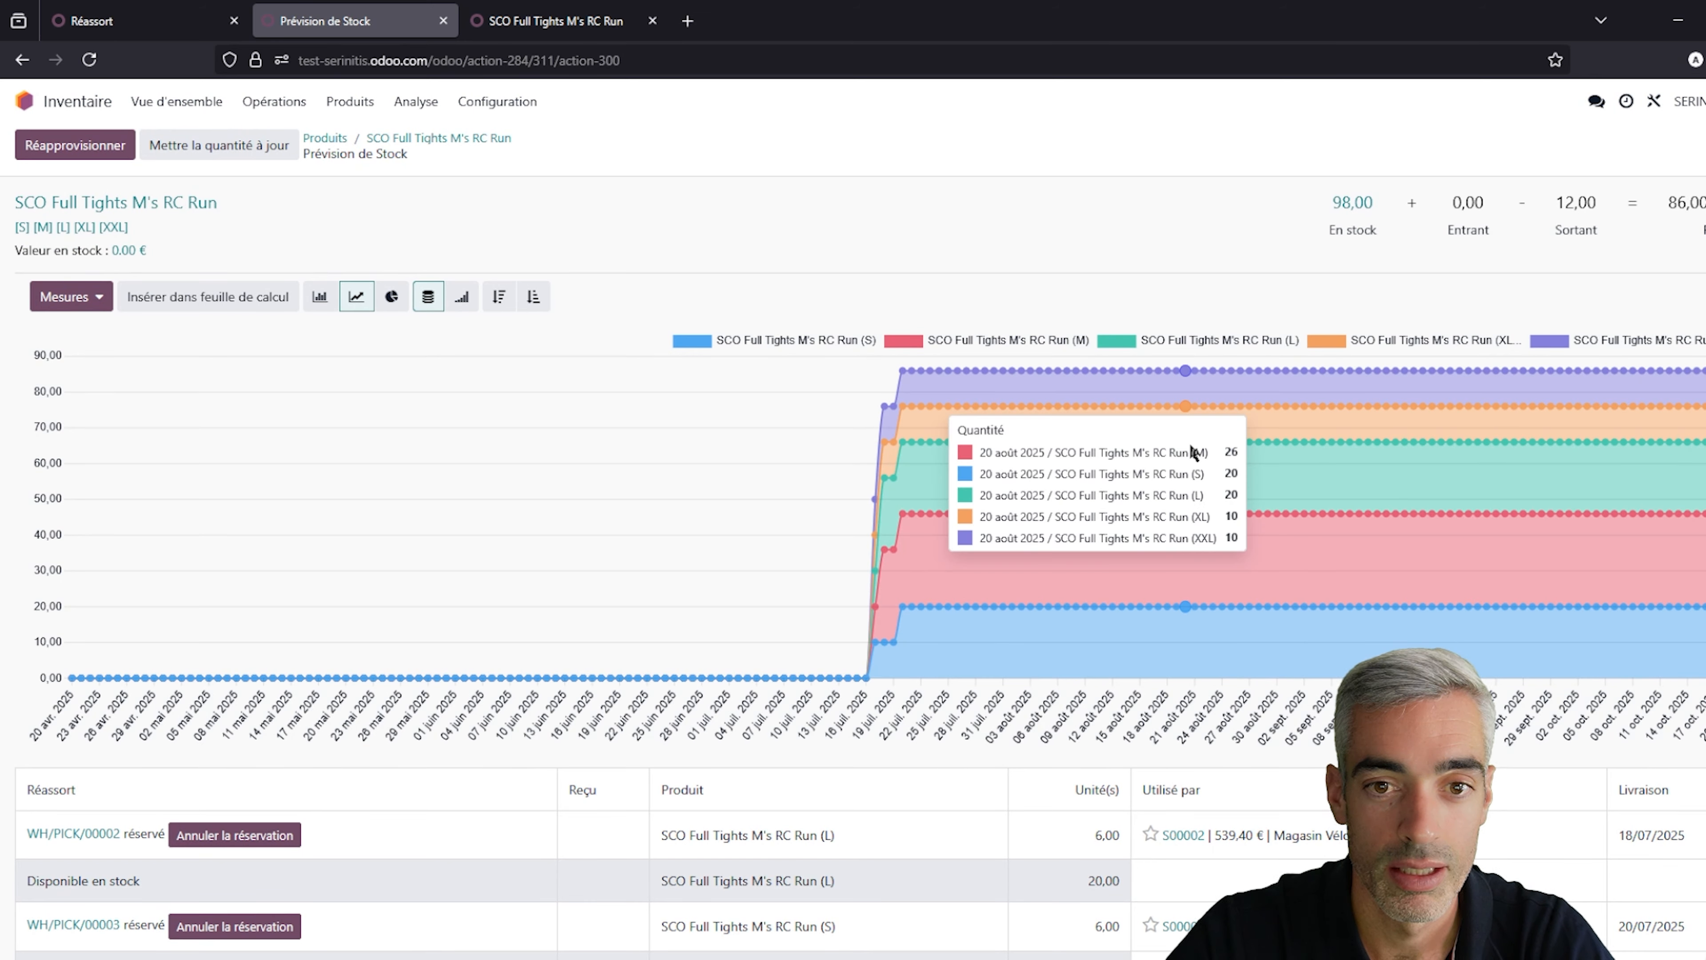